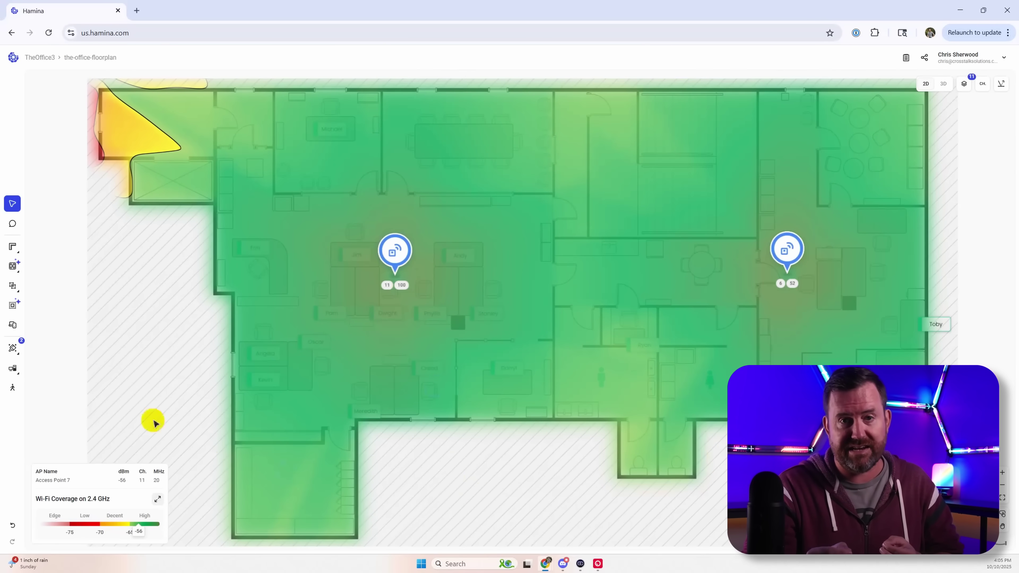
- Add one Planner Plus with Hamina Live and one Nomad device to the quote, totalling $4,050
{"action": "left_click", "coordinate": [943, 83]}
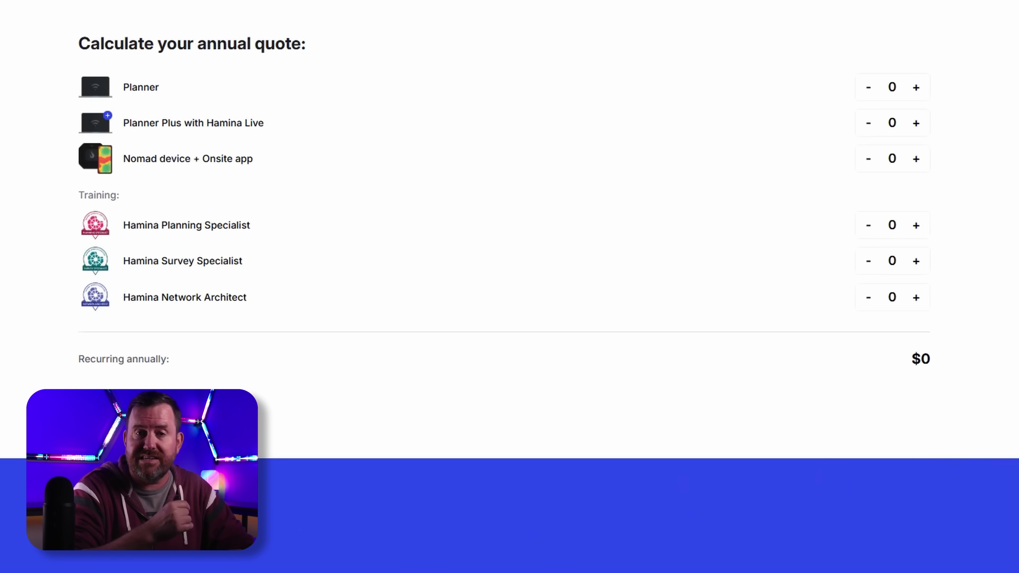
{"action": "left_click", "coordinate": [916, 159]}
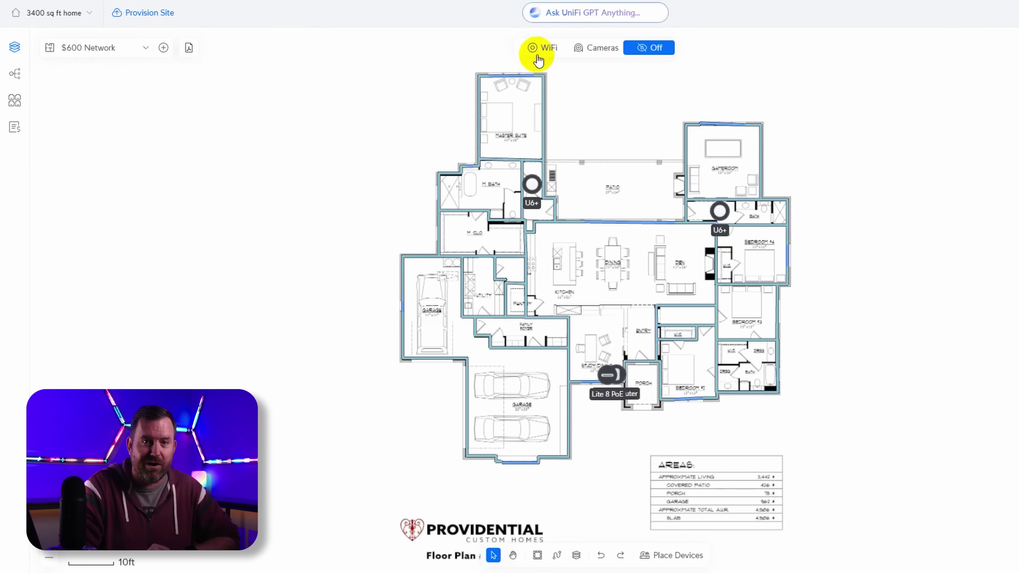
- Show WiFi coverage and drag the two U6+ access points to new spots, one into the bedroom
{"action": "left_click", "coordinate": [542, 48]}
{"action": "mouse_move", "coordinate": [532, 186]}
{"action": "left_mouse_down"}
{"action": "mouse_move", "coordinate": [485, 237]}
{"action": "mouse_move", "coordinate": [530, 193]}
{"action": "left_mouse_up"}
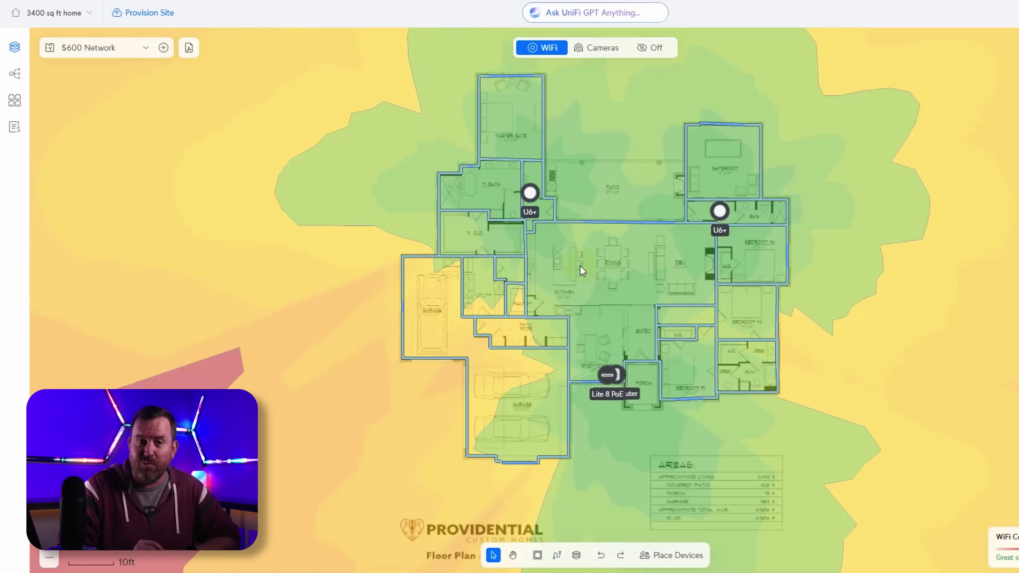
{"action": "mouse_move", "coordinate": [718, 212]}
{"action": "left_mouse_down"}
{"action": "mouse_move", "coordinate": [752, 248]}
{"action": "mouse_move", "coordinate": [713, 209]}
{"action": "left_mouse_up"}
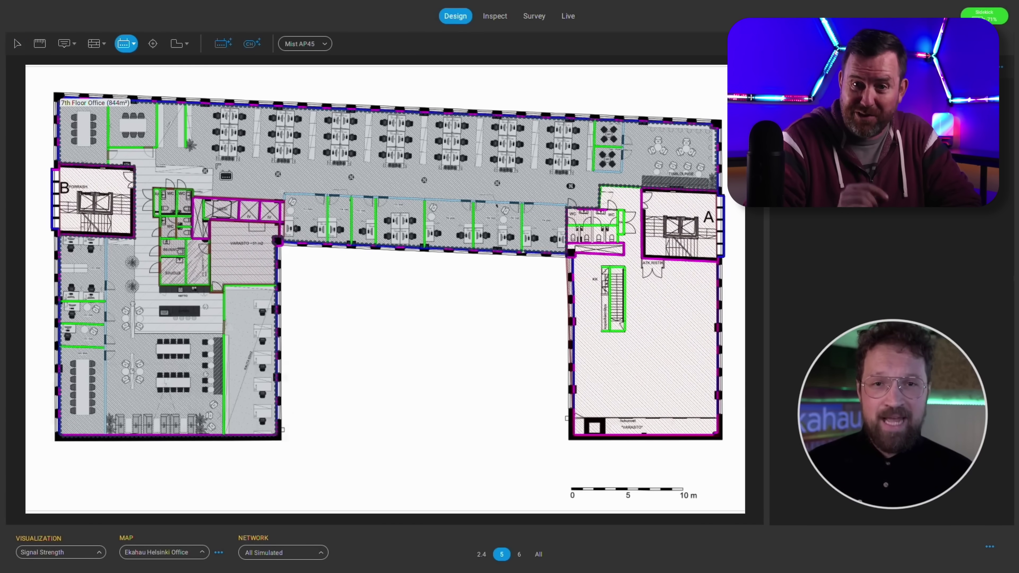
- Place five access points: lower-left office, left side, top-left corner, top corridor and mid-floor
{"action": "left_click", "coordinate": [252, 313]}
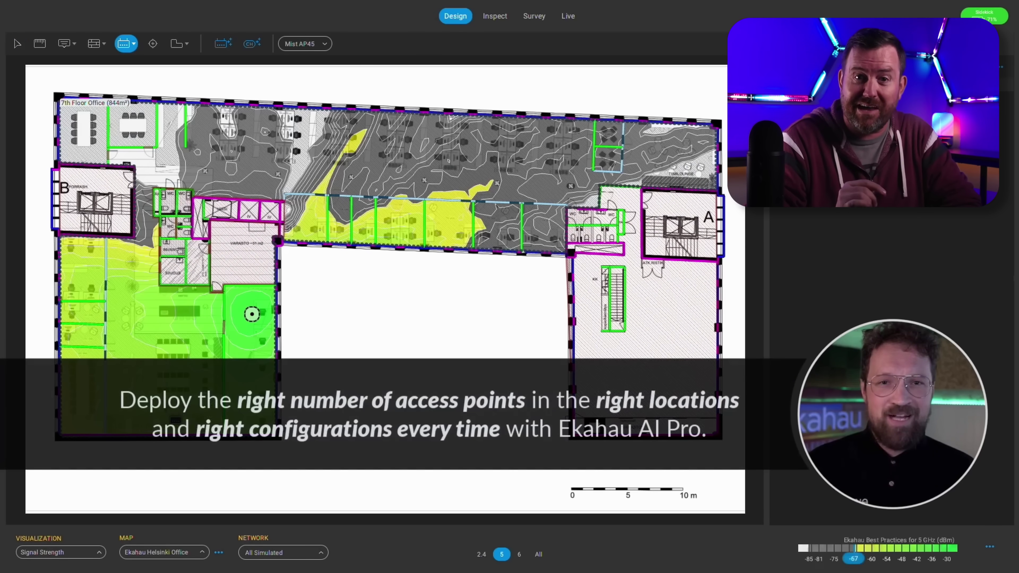
{"action": "left_click", "coordinate": [130, 260]}
{"action": "left_click", "coordinate": [81, 132]}
{"action": "left_click", "coordinate": [197, 127]}
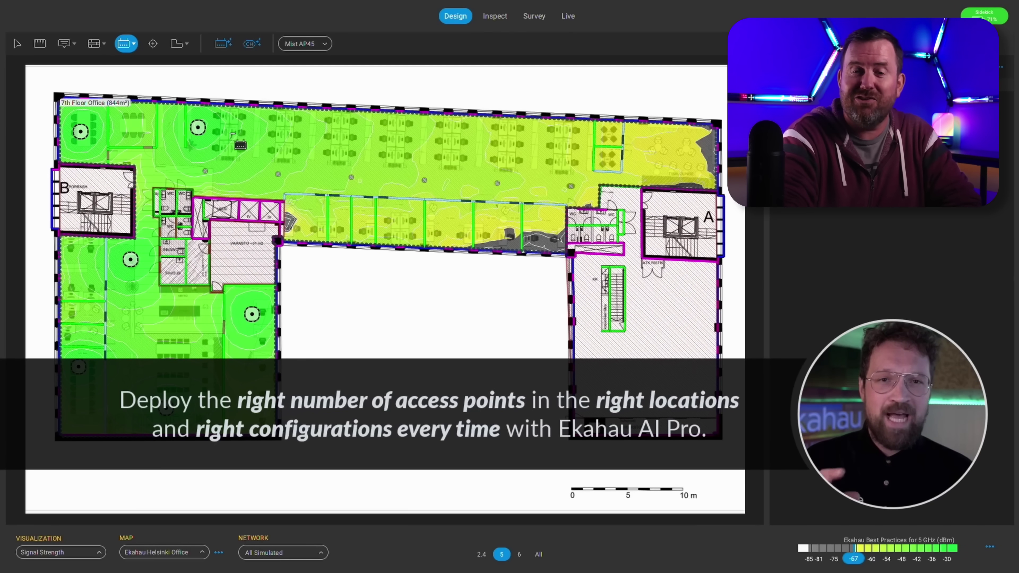
{"action": "left_click", "coordinate": [322, 168]}
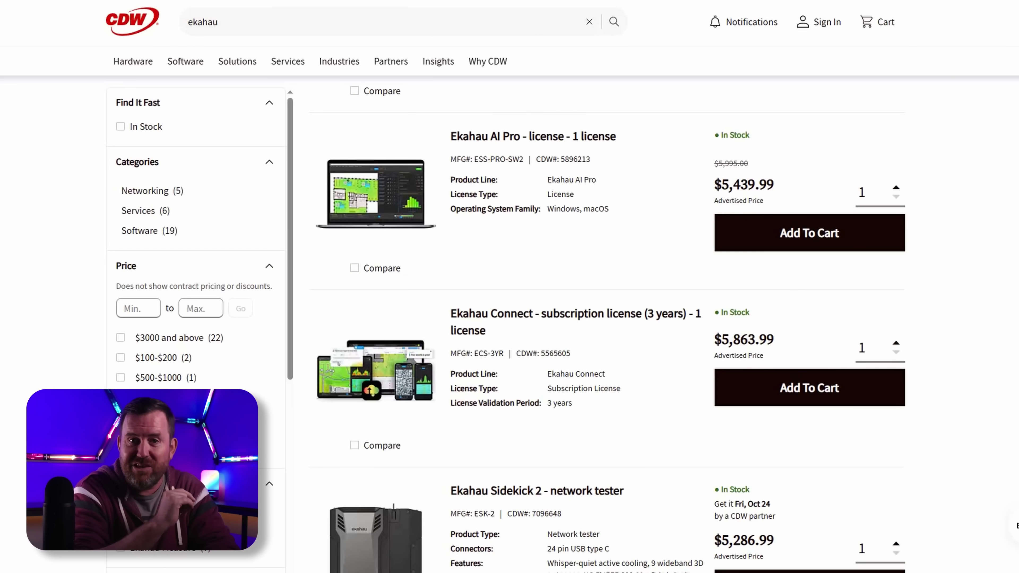
{"action": "scroll", "coordinate": [602, 321], "scroll_direction": "down", "scroll_amount": 1}
{"action": "scroll", "coordinate": [602, 321], "scroll_direction": "down", "scroll_amount": 5}
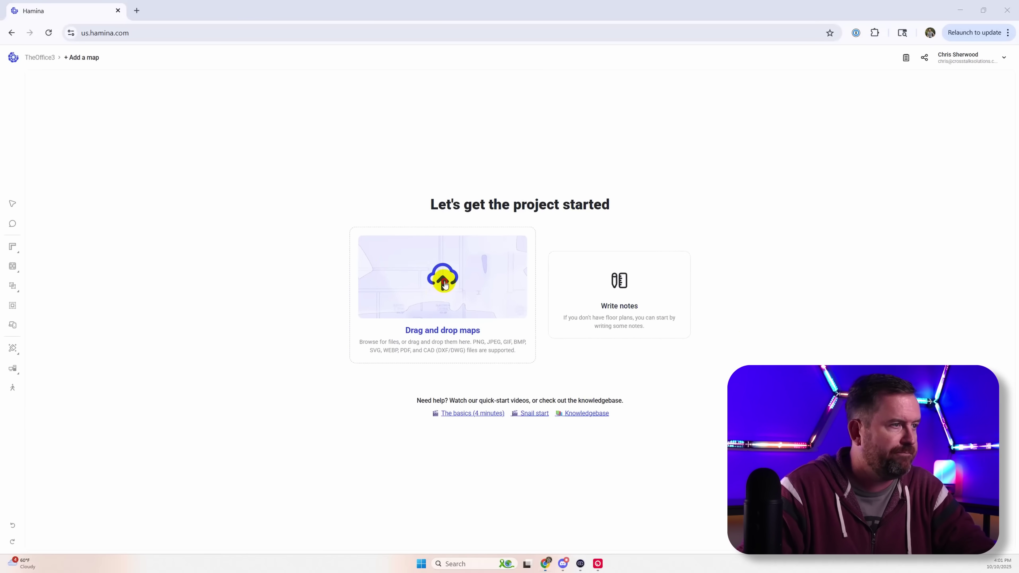
- Upload the office floor plan file as the project's map
{"action": "left_click", "coordinate": [444, 284]}
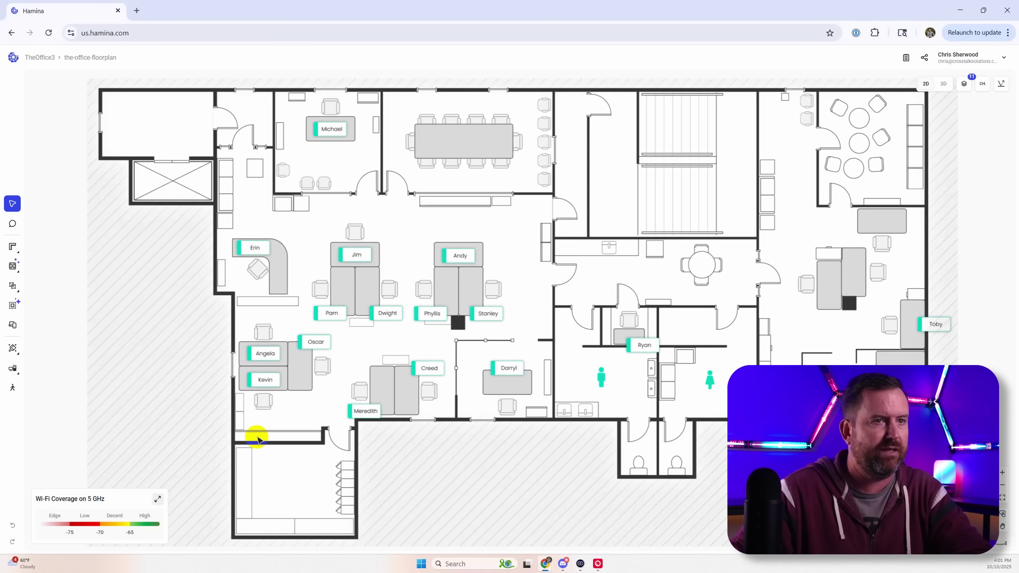
- Orbit the office plan in 3D, then return to the flat 2D view
{"action": "left_click", "coordinate": [944, 85]}
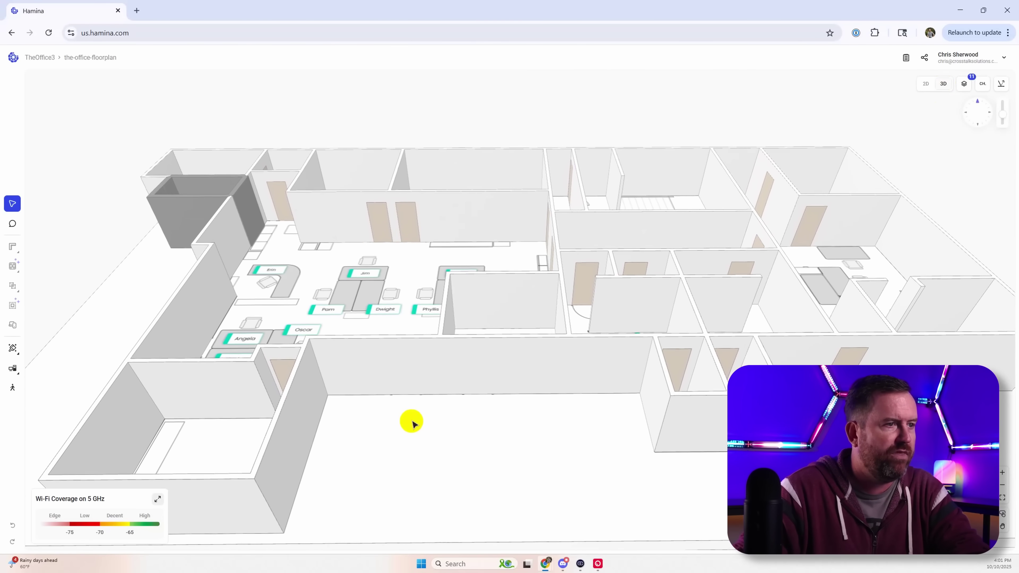
{"action": "left_click_drag", "start_coordinate": [527, 452], "coordinate": [177, 240]}
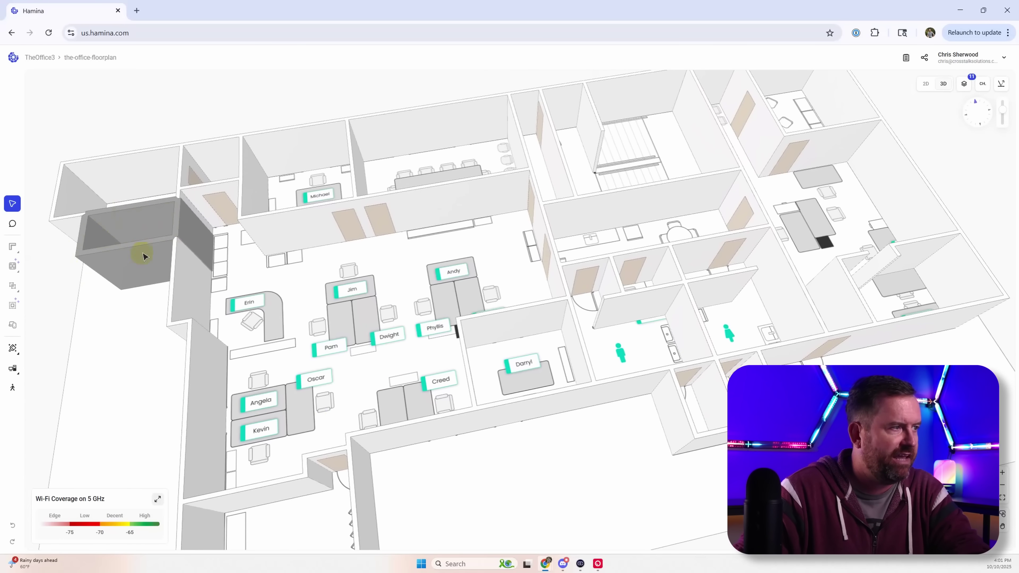
{"action": "left_click", "coordinate": [1004, 498]}
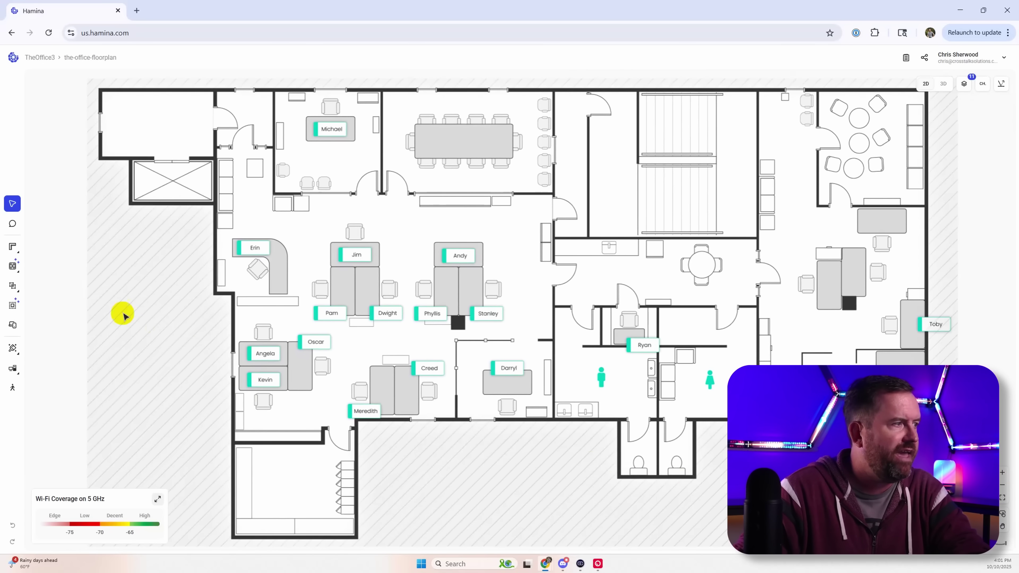
{"action": "mouse_move", "coordinate": [11, 271]}
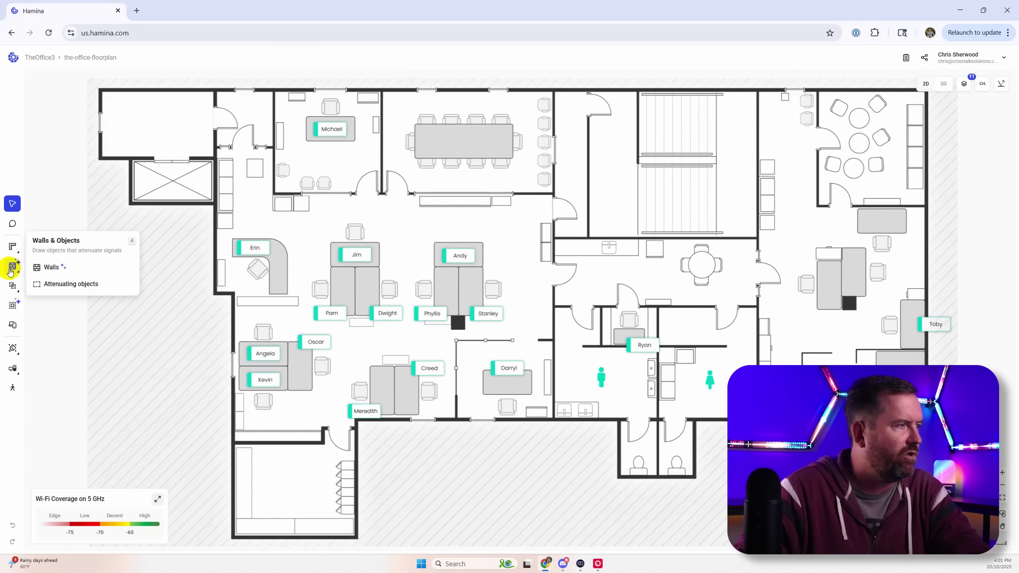
- Start the Walls tool and show the Draw list of wall materials with attenuation values
{"action": "left_click", "coordinate": [52, 267]}
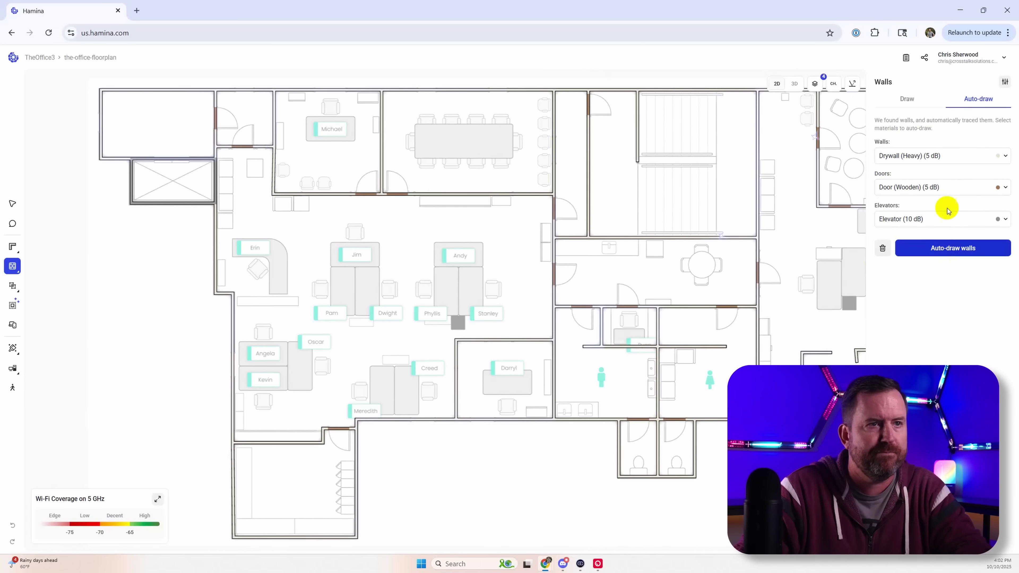
{"action": "left_click", "coordinate": [908, 100]}
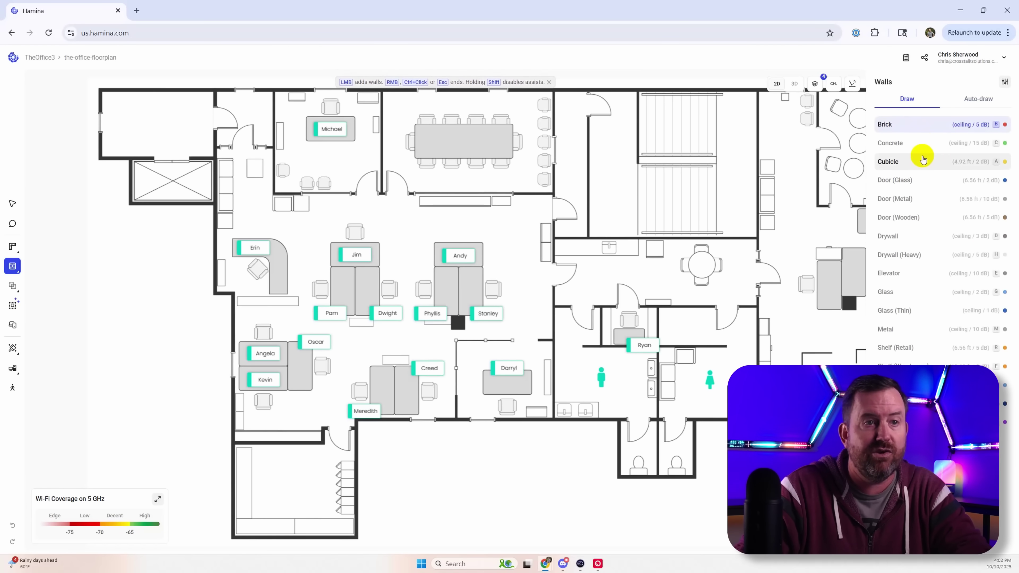
{"action": "left_click", "coordinate": [1004, 83]}
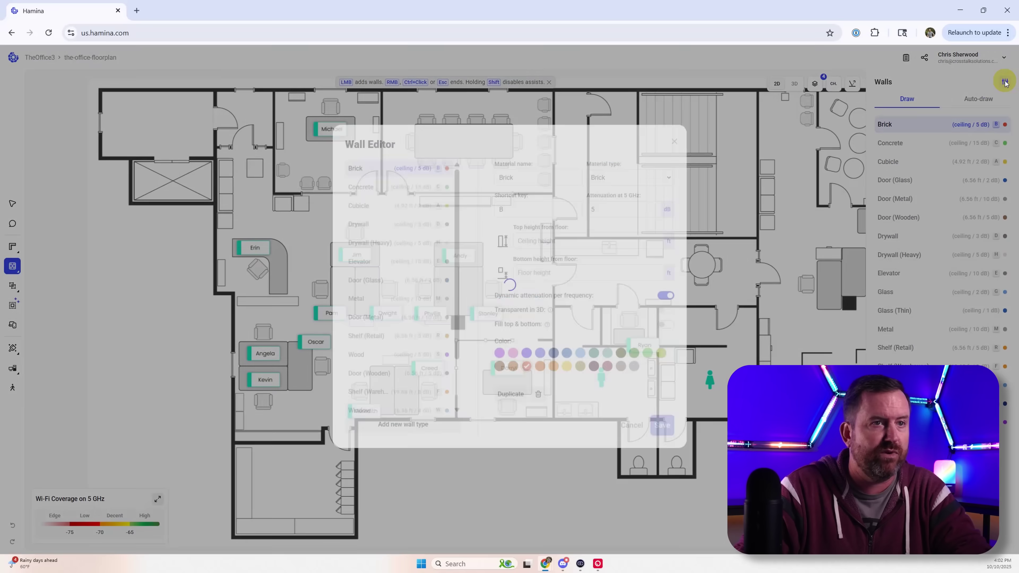
{"action": "left_click", "coordinate": [358, 202]}
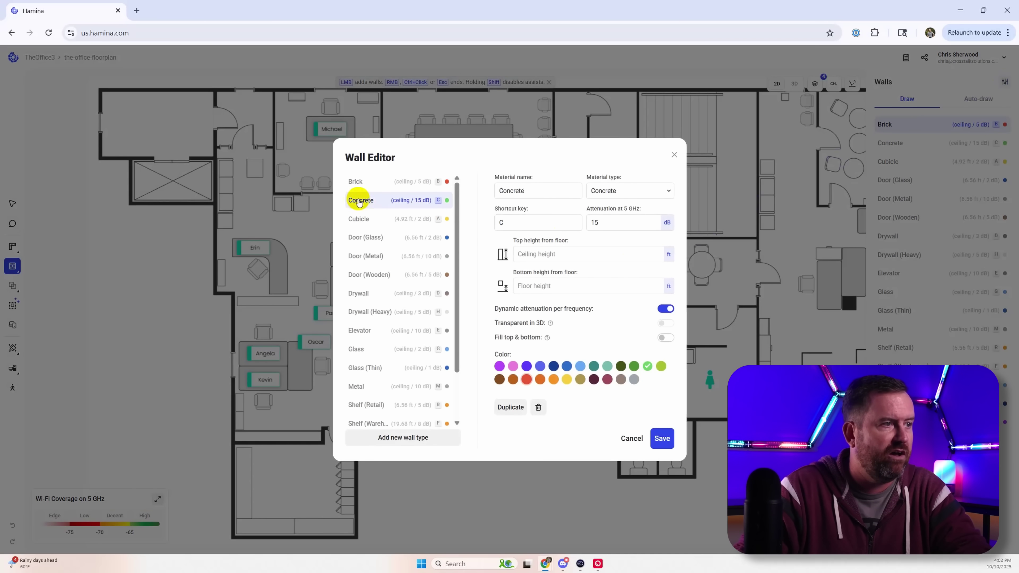
{"action": "left_click", "coordinate": [359, 219]}
{"action": "left_click", "coordinate": [361, 237]}
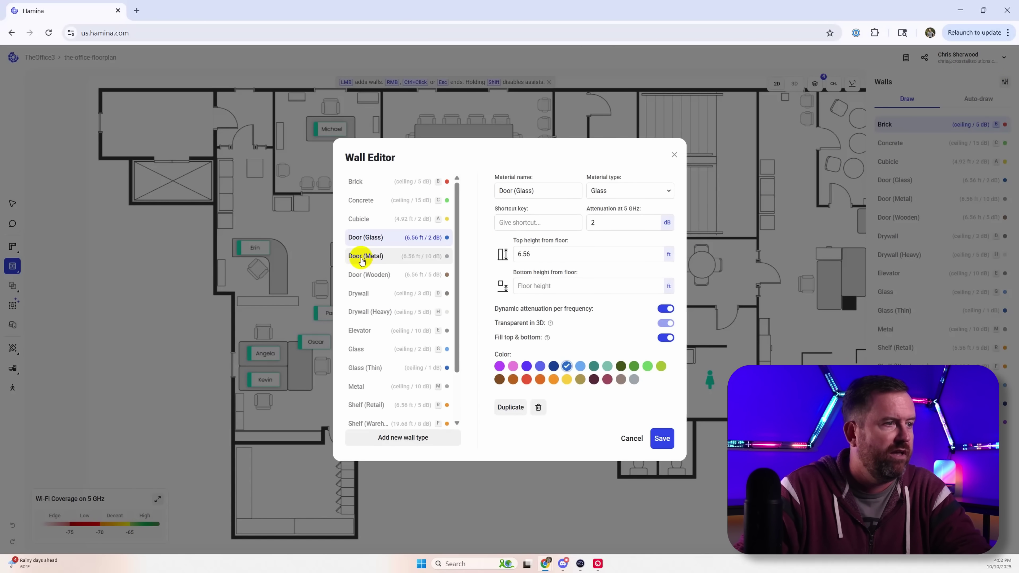
{"action": "left_click", "coordinate": [359, 294]}
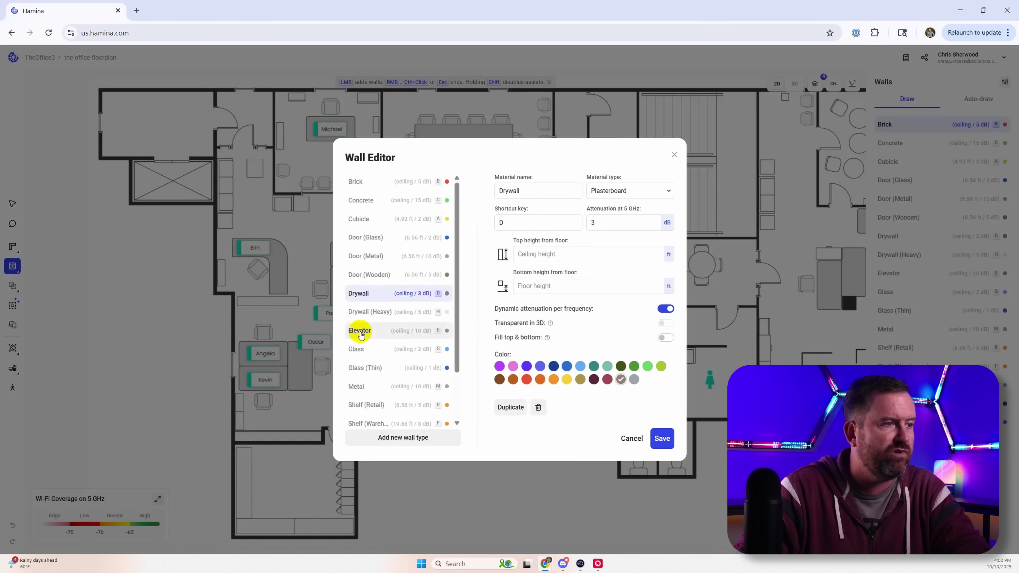
{"action": "left_click", "coordinate": [361, 256]}
{"action": "left_click", "coordinate": [359, 219]}
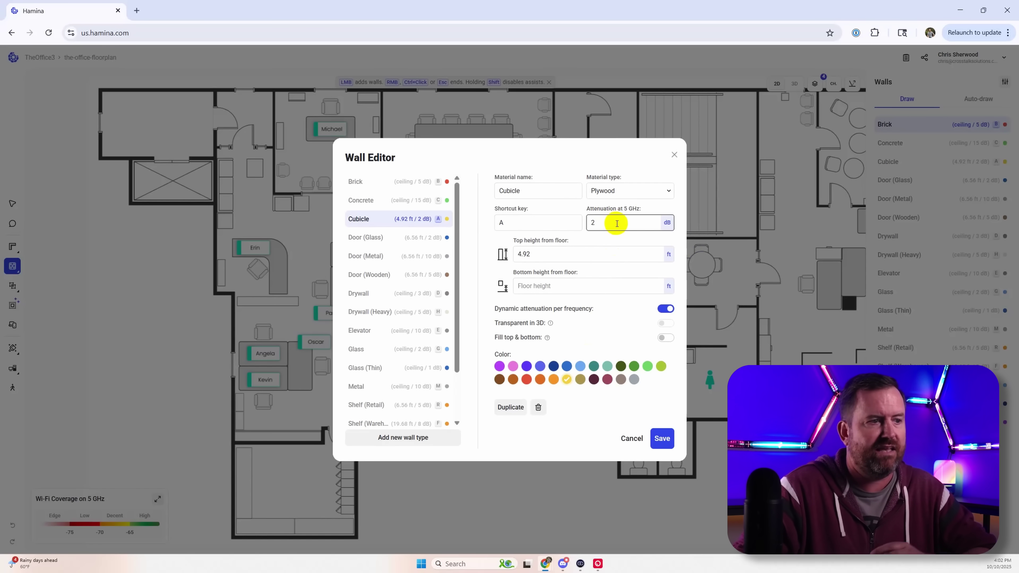
{"action": "left_click", "coordinate": [631, 436]}
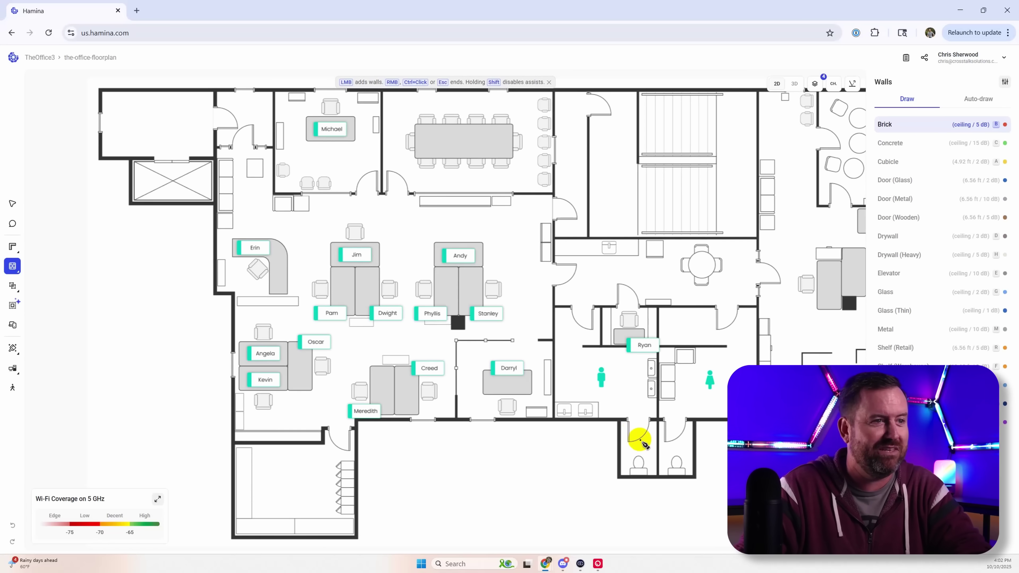
- Auto-draw the detected walls as Drywall (Heavy), wooden doors and elevator
{"action": "left_click", "coordinate": [973, 98]}
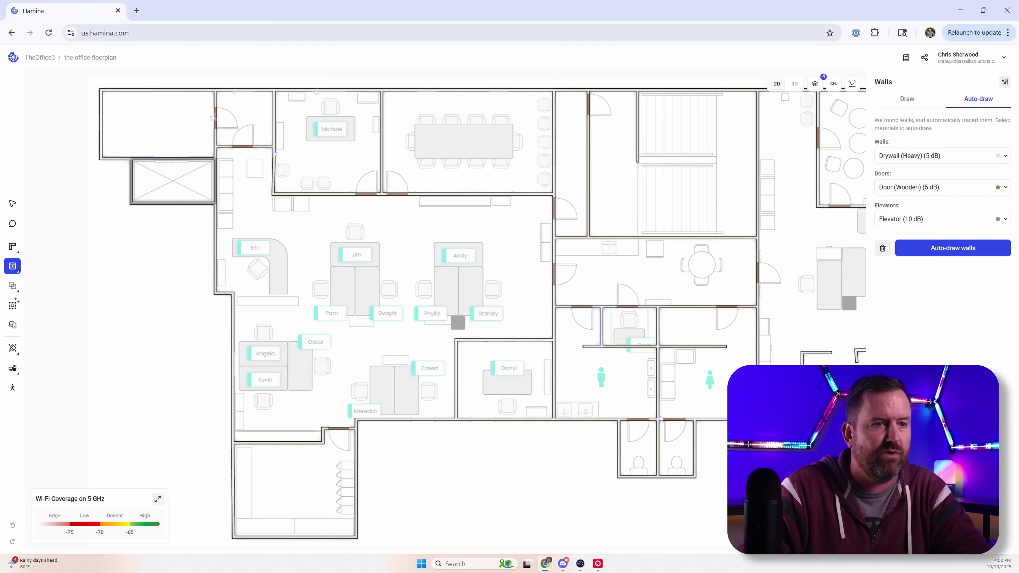
{"action": "left_click", "coordinate": [12, 349]}
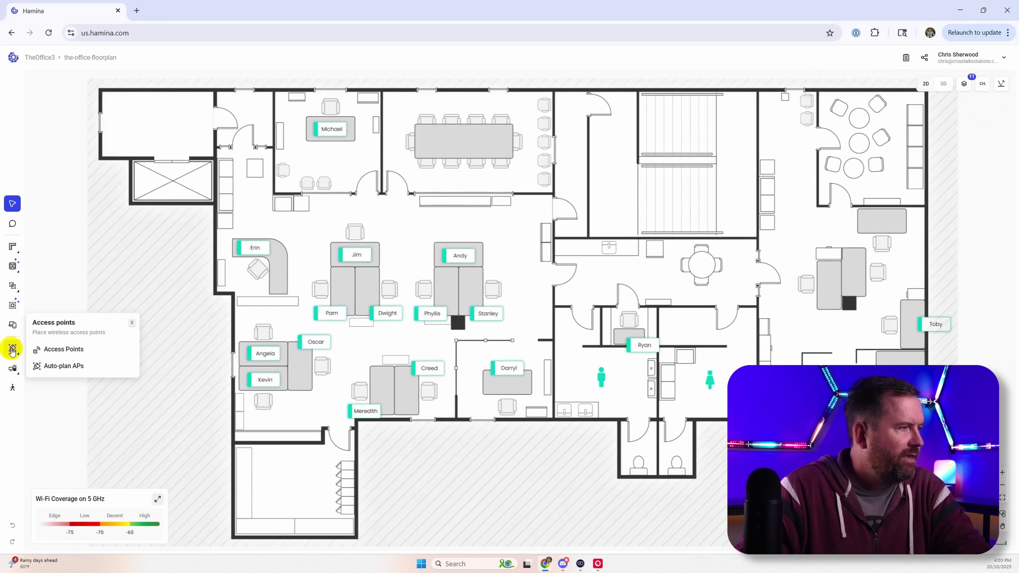
- Set up Auto-plan APs with the TP-Link EAP653 model and reveal the extra options
{"action": "left_click", "coordinate": [60, 366]}
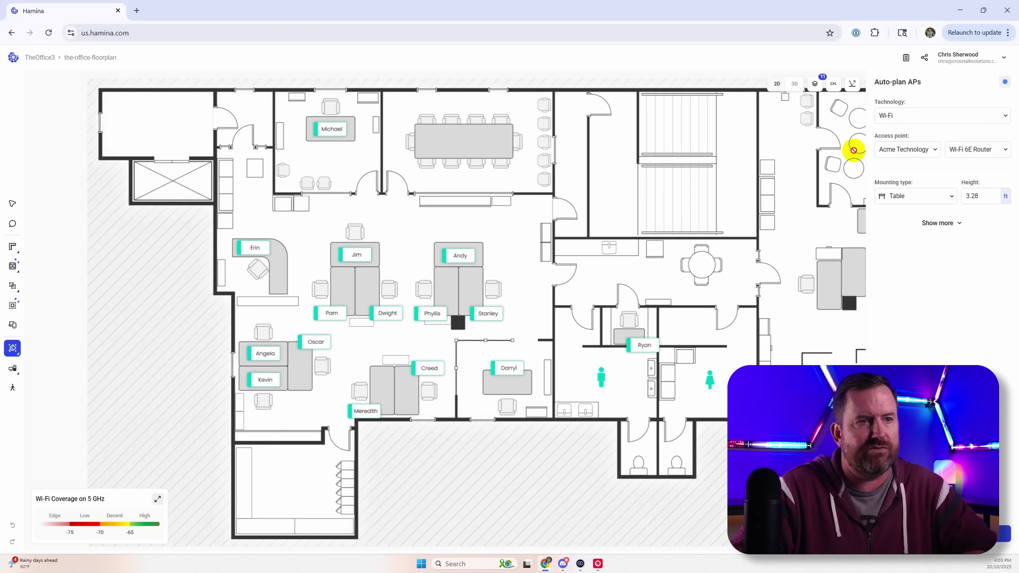
{"action": "left_click", "coordinate": [911, 152]}
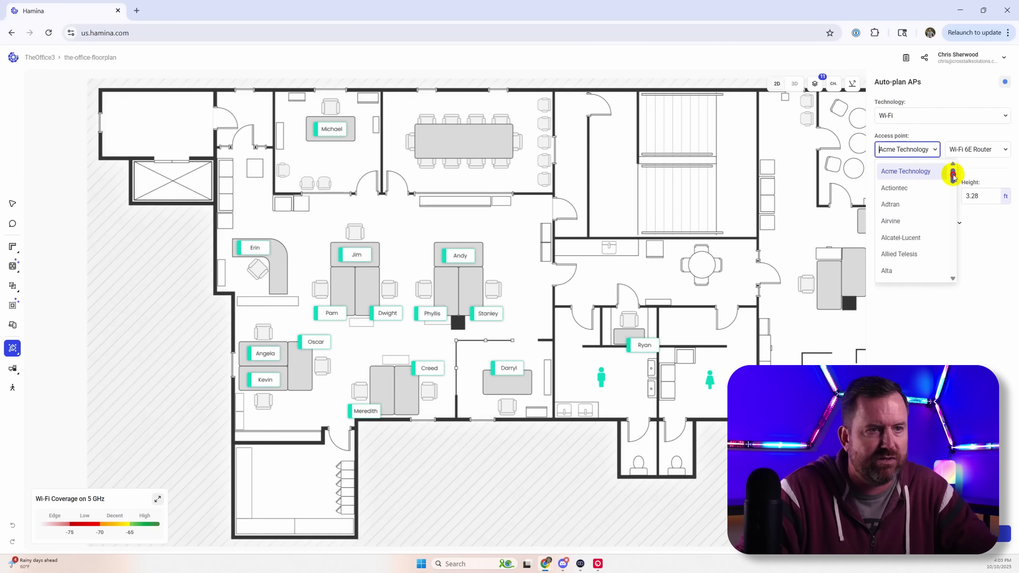
{"action": "left_click_drag", "start_coordinate": [952, 177], "coordinate": [950, 264]}
{"action": "left_click", "coordinate": [893, 257]}
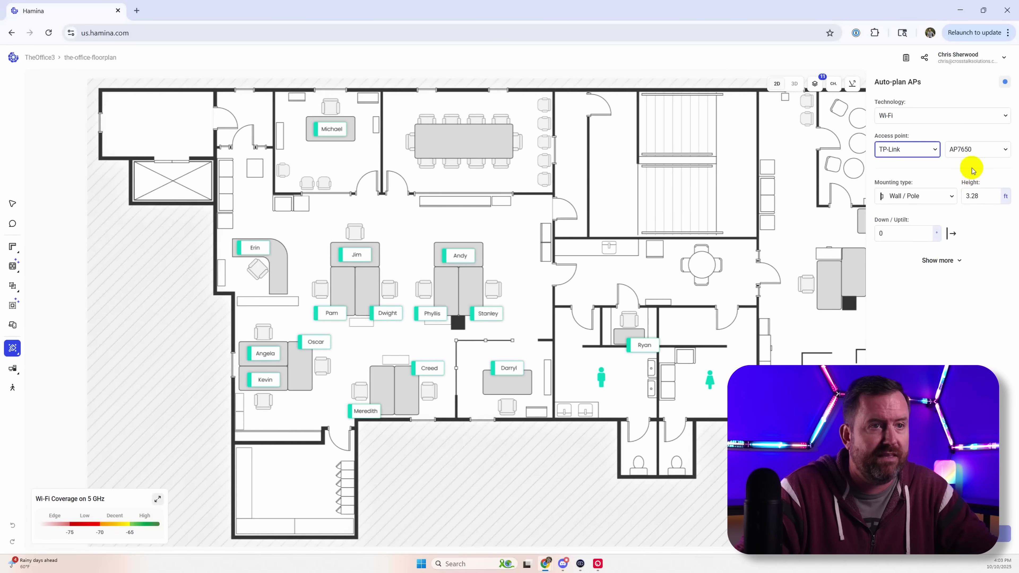
{"action": "left_click", "coordinate": [1006, 151]}
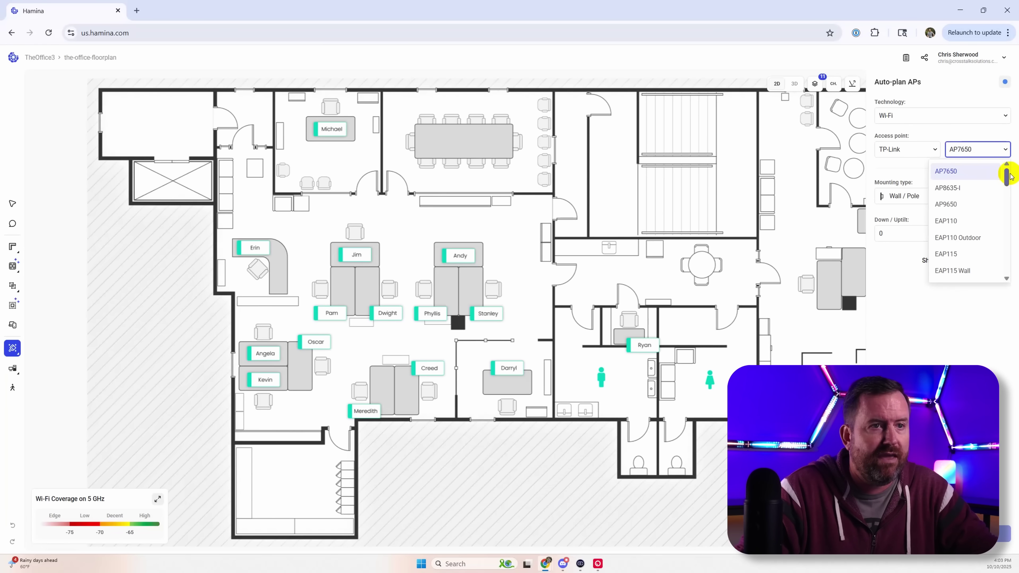
{"action": "left_click_drag", "start_coordinate": [1005, 177], "coordinate": [1003, 192]}
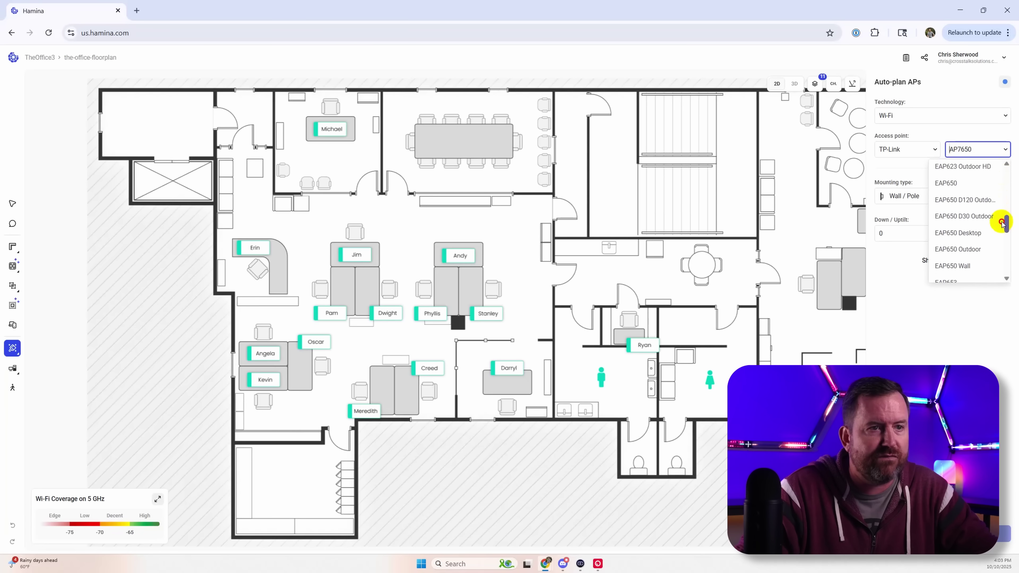
{"action": "left_click_drag", "start_coordinate": [1002, 223], "coordinate": [1002, 230]}
{"action": "left_click", "coordinate": [949, 237]}
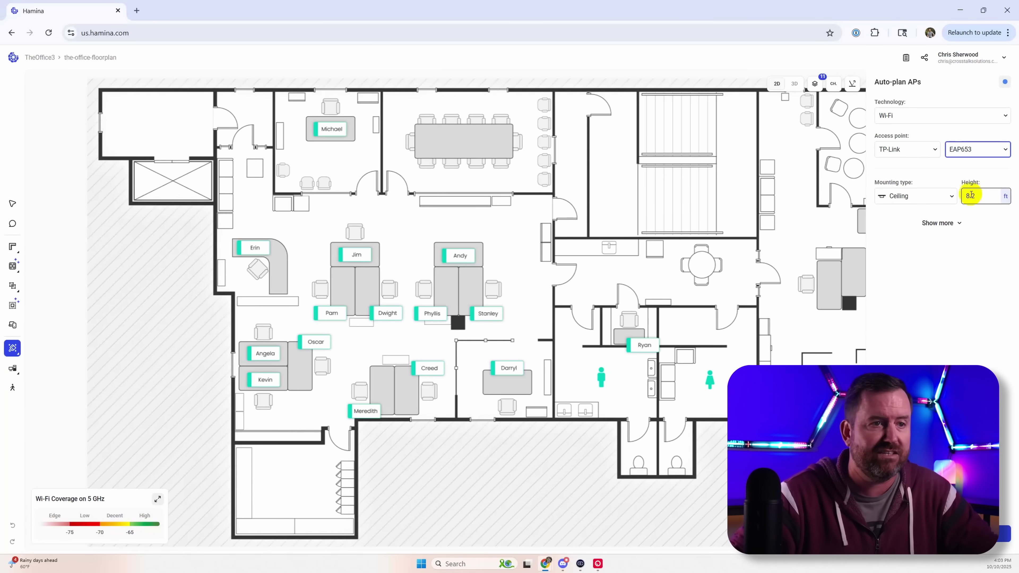
{"action": "left_click", "coordinate": [948, 222]}
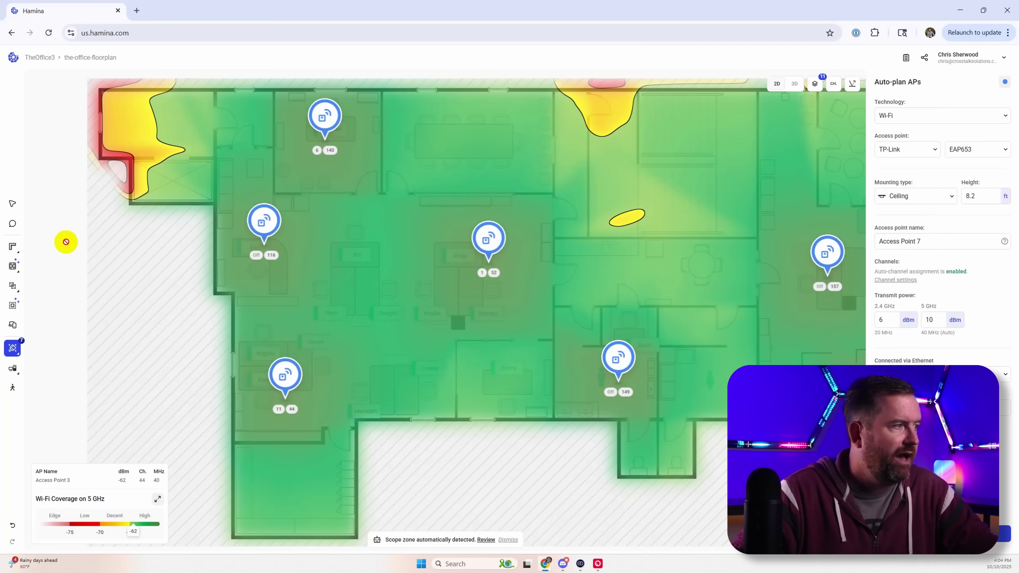
{"action": "left_click", "coordinate": [12, 203]}
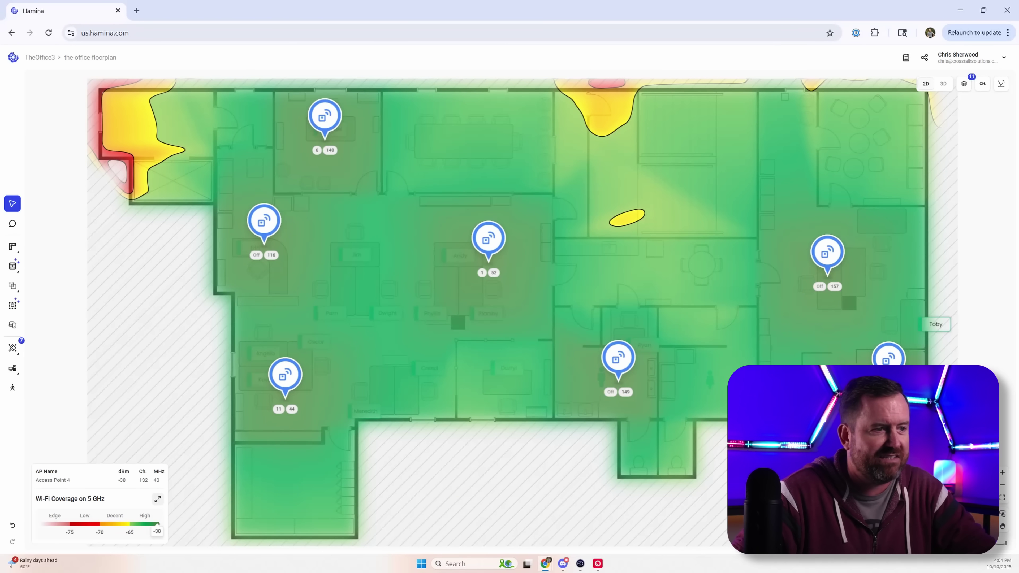
- Switch the Wi-Fi coverage heatmap band to 2.4 GHz
{"action": "left_click", "coordinate": [157, 498]}
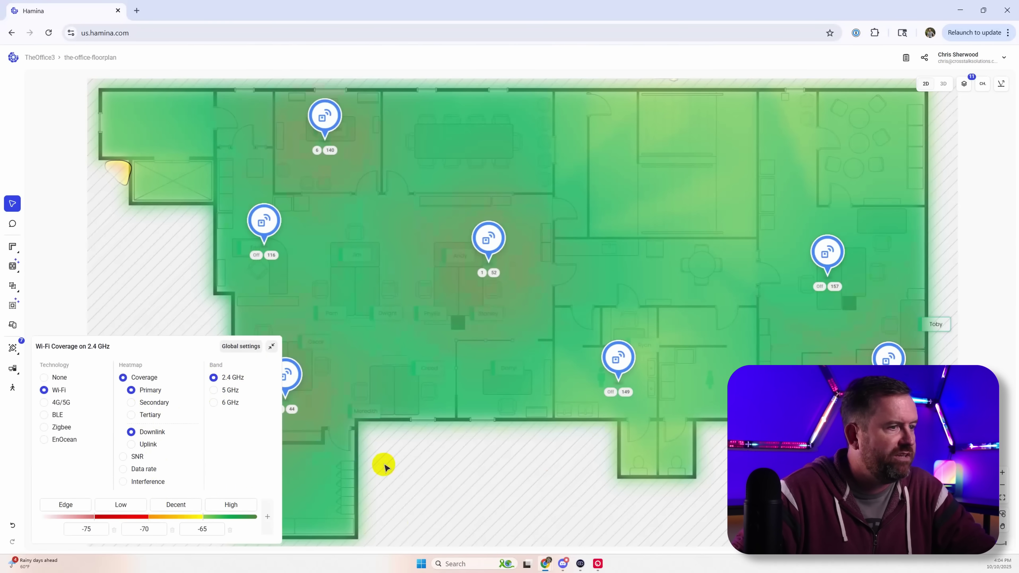
{"action": "left_click", "coordinate": [271, 345]}
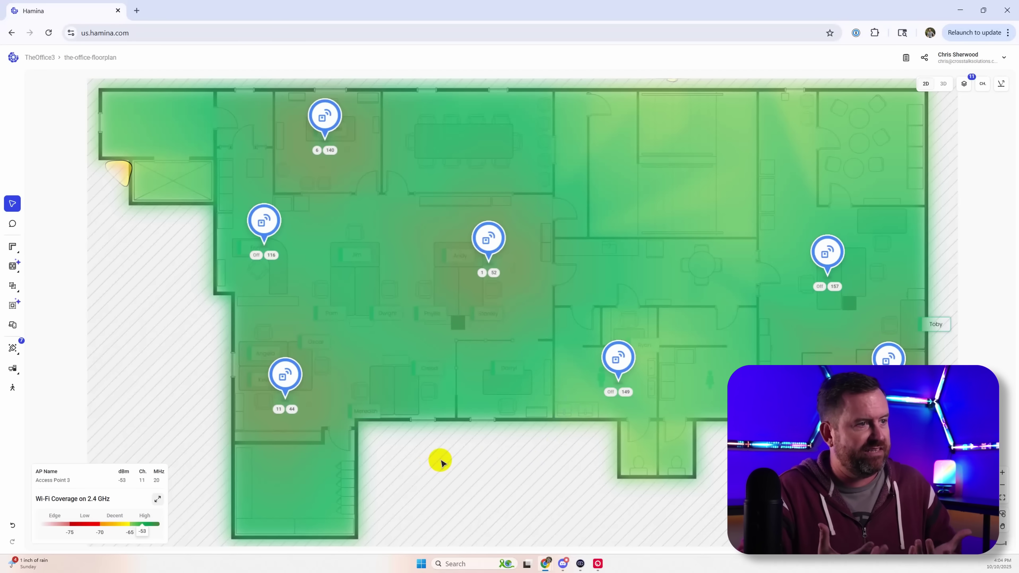
- Delete three left-side access points, including Access Points 2 and 3, and shift the central one left
{"action": "left_click", "coordinate": [261, 229]}
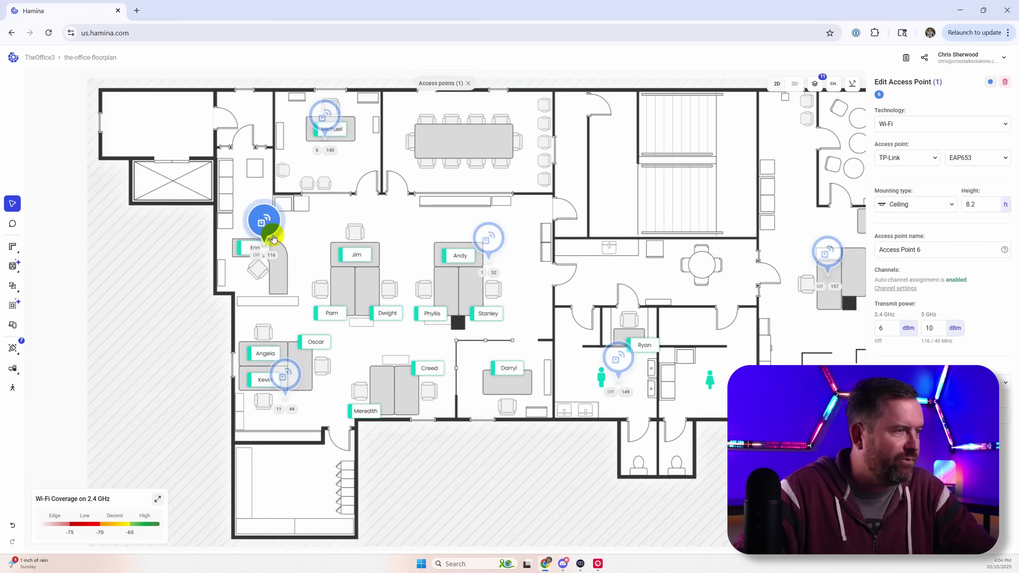
{"action": "left_click", "coordinate": [1004, 82]}
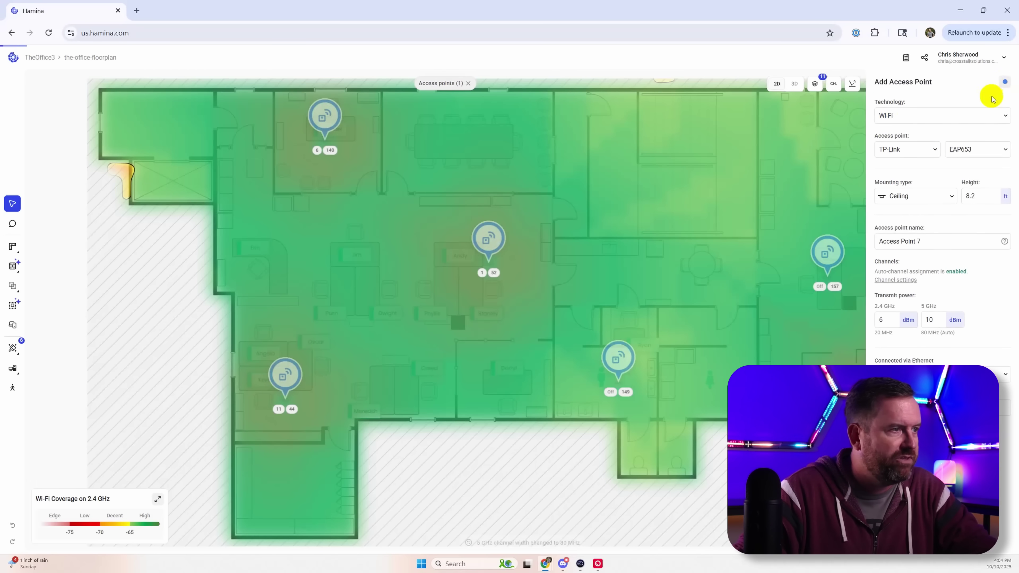
{"action": "left_click_drag", "start_coordinate": [329, 133], "coordinate": [296, 223]}
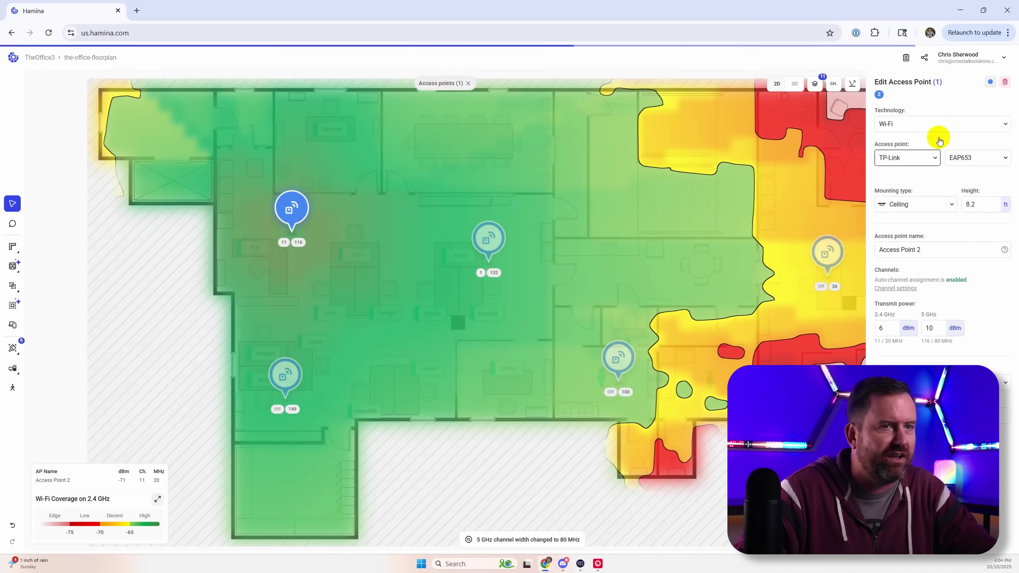
{"action": "left_click", "coordinate": [1004, 82]}
{"action": "left_click", "coordinate": [285, 374]}
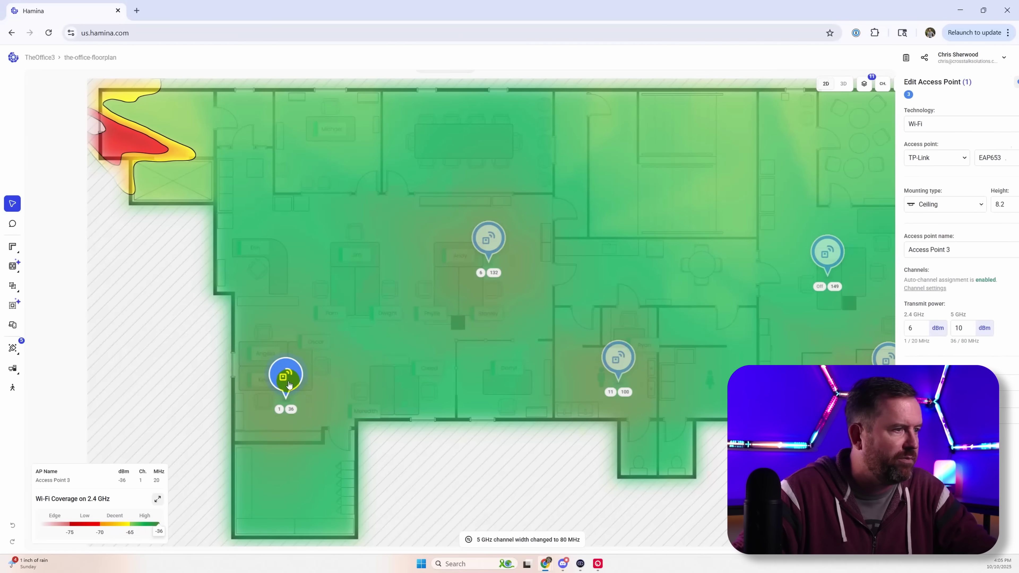
{"action": "left_click", "coordinate": [1004, 82]}
{"action": "left_click_drag", "start_coordinate": [486, 245], "coordinate": [379, 260]}
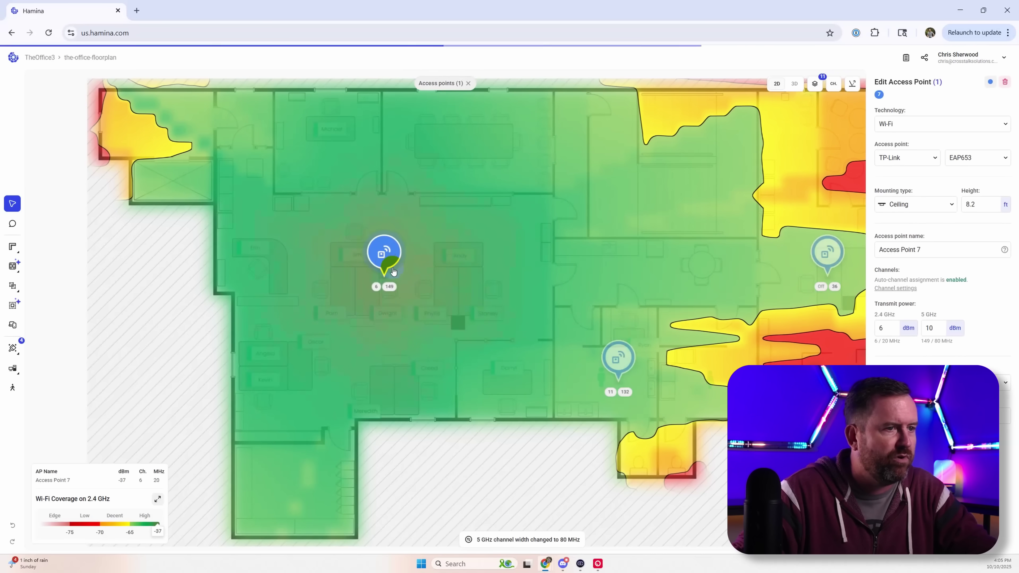
- Delete the right-side AP and Access Point 4, then fine-tune the remaining right and central APs
{"action": "left_click_drag", "start_coordinate": [825, 254], "coordinate": [829, 252]}
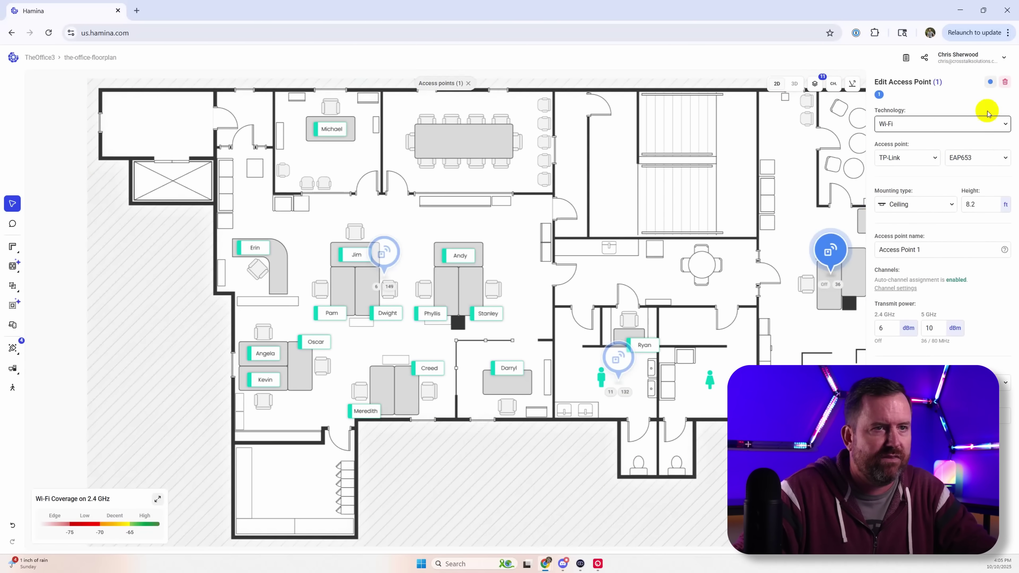
{"action": "left_click", "coordinate": [1004, 82]}
{"action": "left_click_drag", "start_coordinate": [617, 356], "coordinate": [797, 237]}
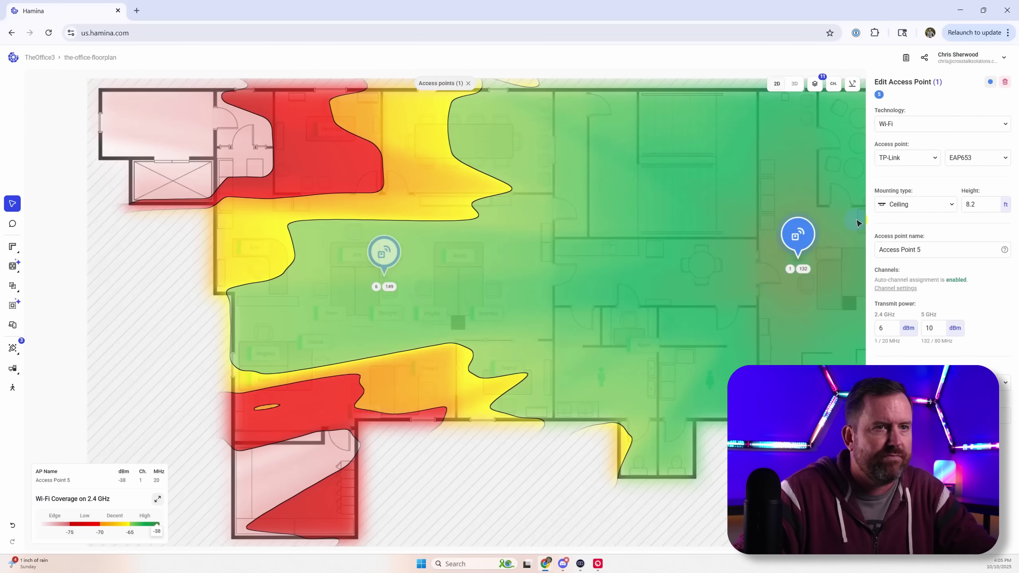
{"action": "key", "text": "Escape"}
{"action": "left_click", "coordinate": [886, 357]}
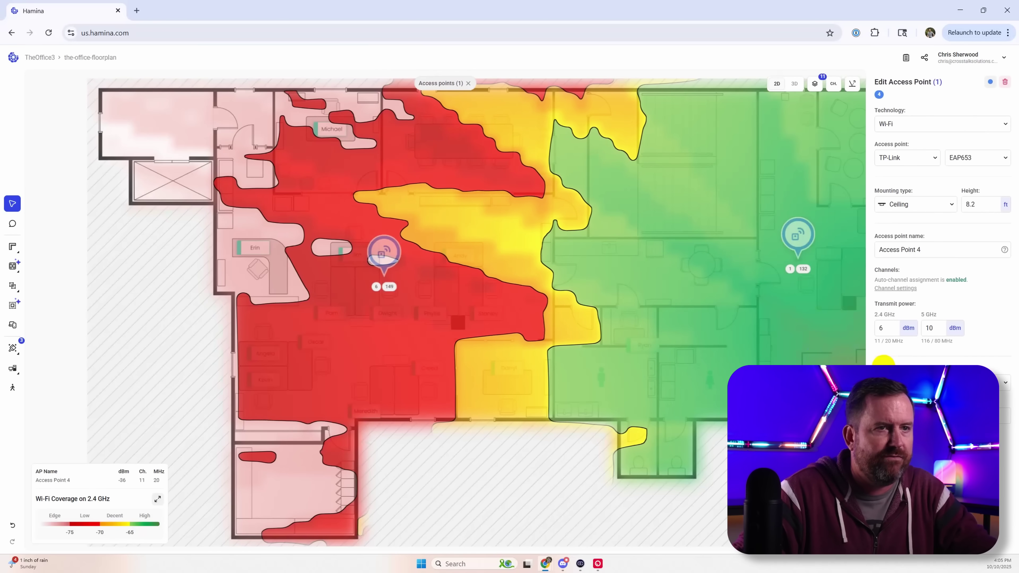
{"action": "left_click", "coordinate": [1004, 82]}
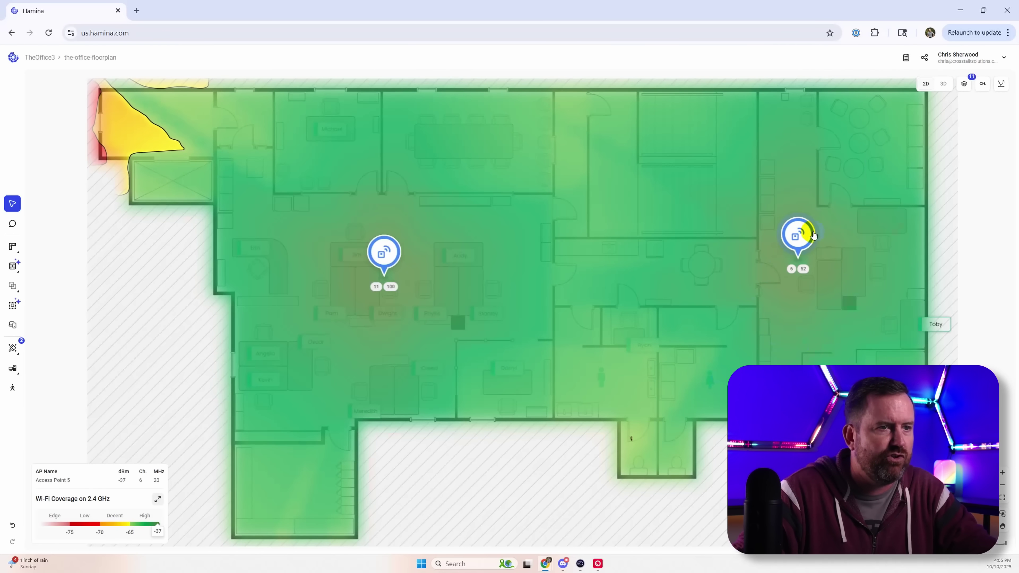
{"action": "left_click_drag", "start_coordinate": [798, 235], "coordinate": [790, 250]}
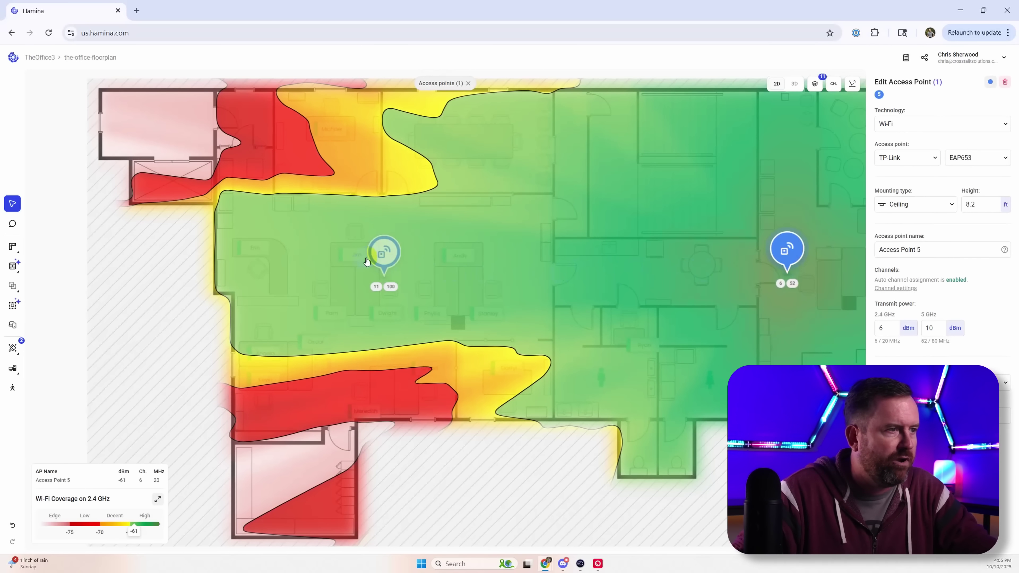
{"action": "left_click_drag", "start_coordinate": [366, 261], "coordinate": [396, 292]}
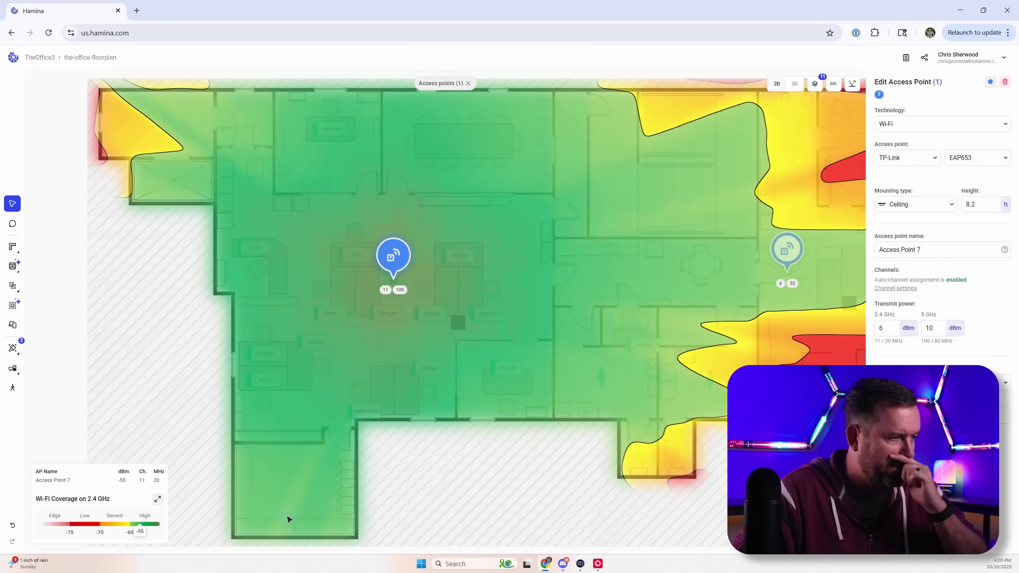
- Show the coverage heatmap for the 5 GHz band
{"action": "left_click", "coordinate": [158, 499]}
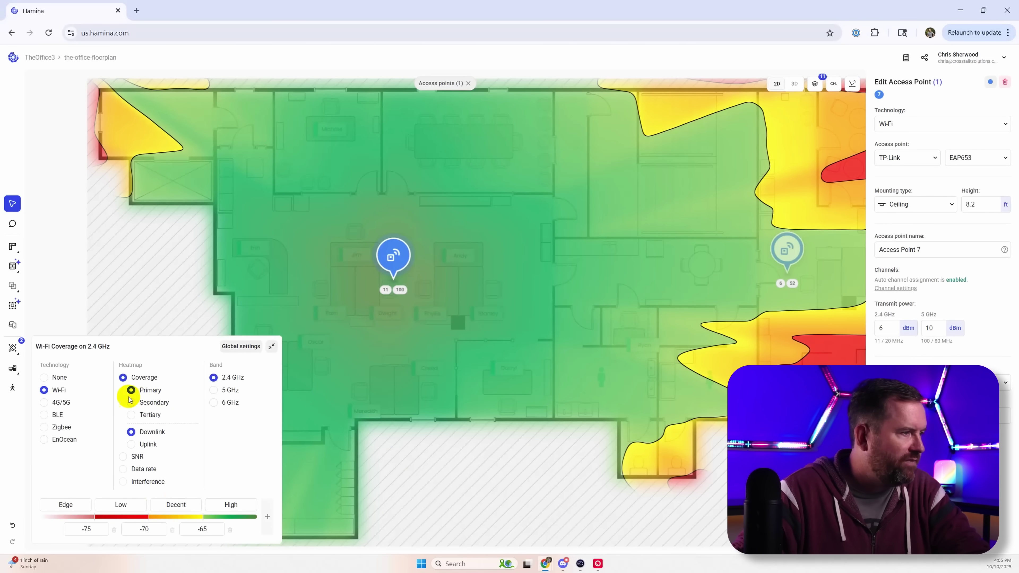
{"action": "left_click", "coordinate": [212, 392]}
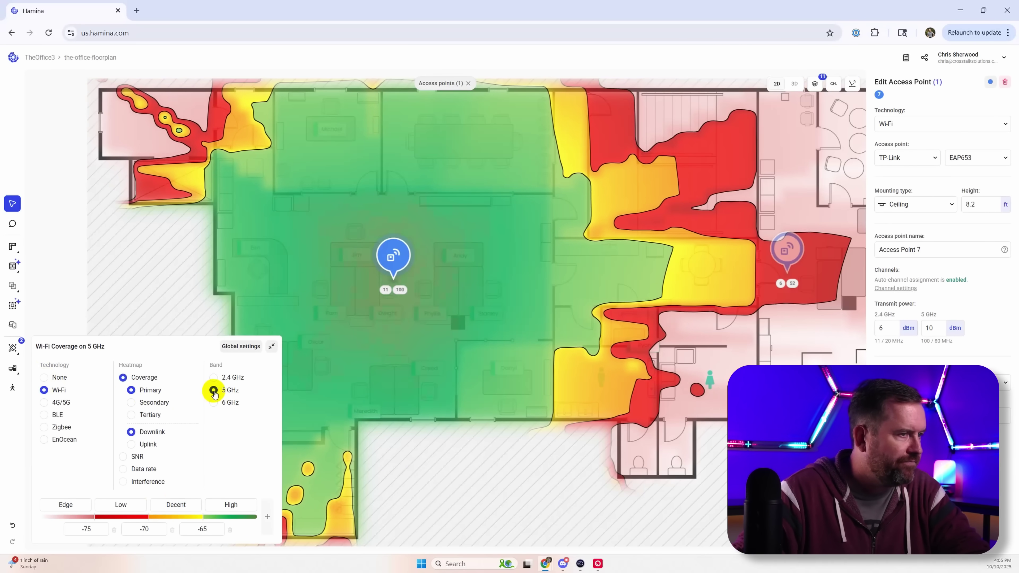
{"action": "left_click", "coordinate": [399, 265]}
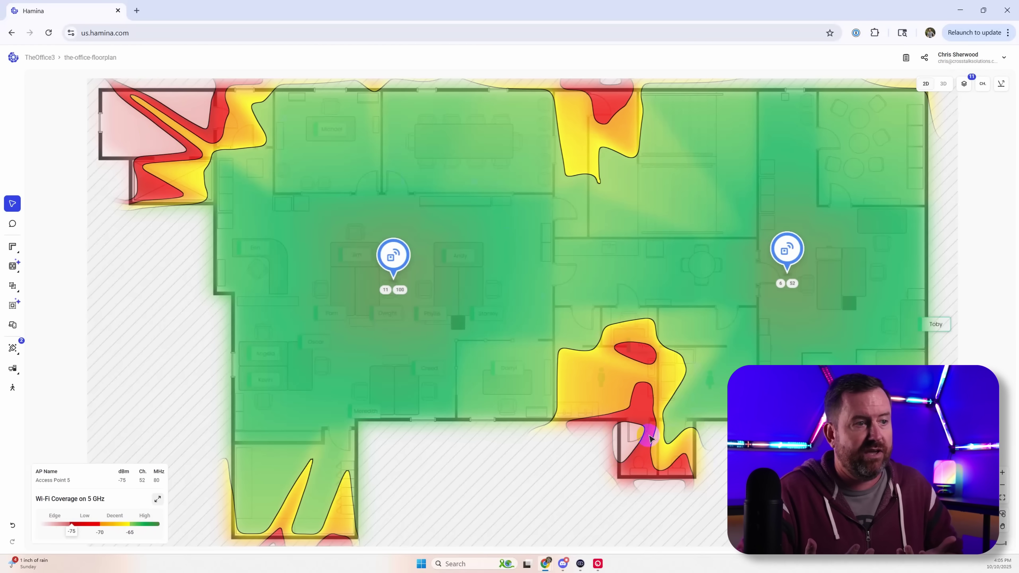
- Return the heatmap to 2.4 GHz, nudge the central access point up-right, and preview in 3D
{"action": "left_click", "coordinate": [157, 499]}
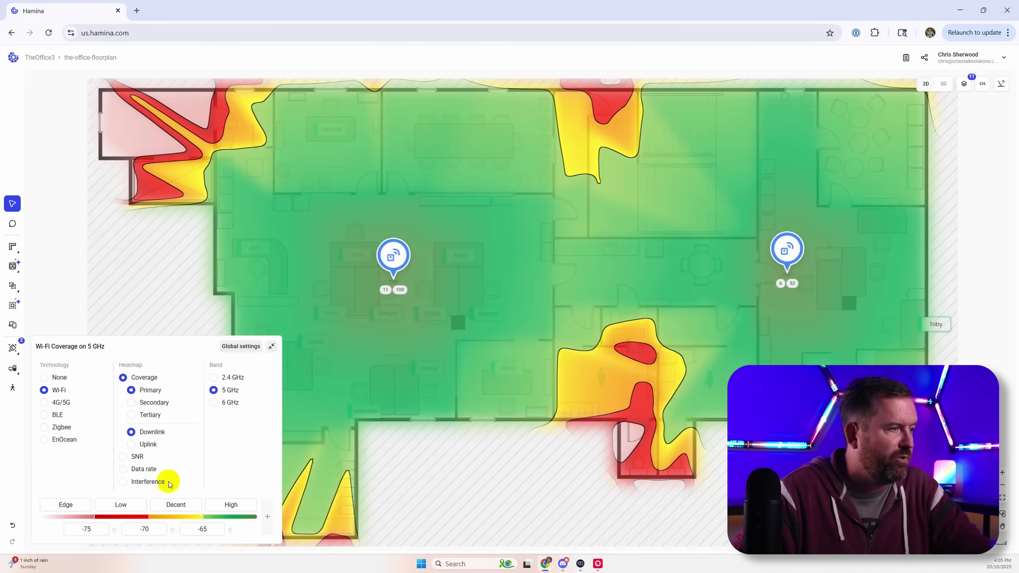
{"action": "left_click", "coordinate": [211, 377]}
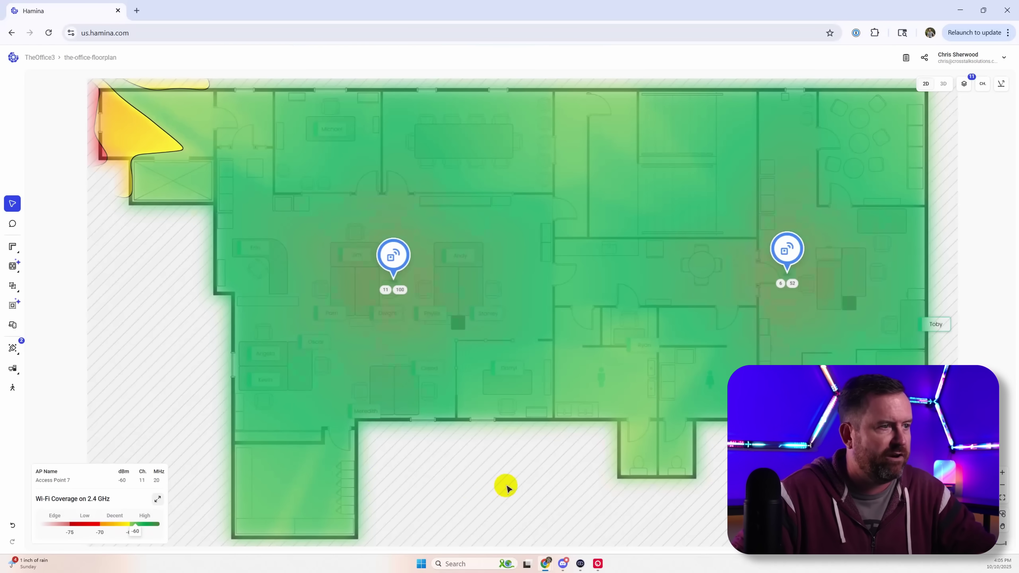
{"action": "left_click_drag", "start_coordinate": [392, 259], "coordinate": [393, 254]}
{"action": "left_click", "coordinate": [944, 84]}
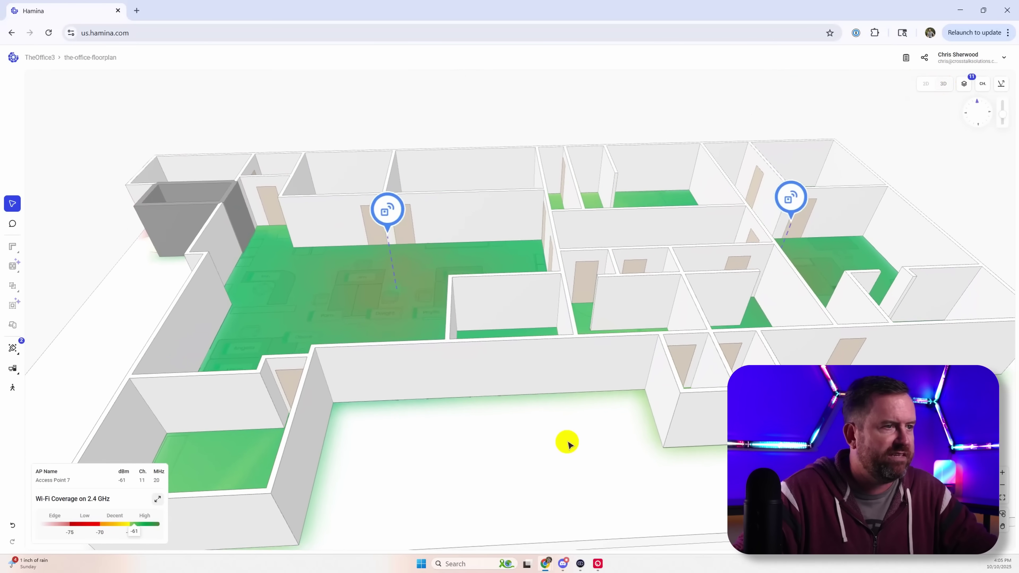
{"action": "left_click", "coordinate": [926, 84]}
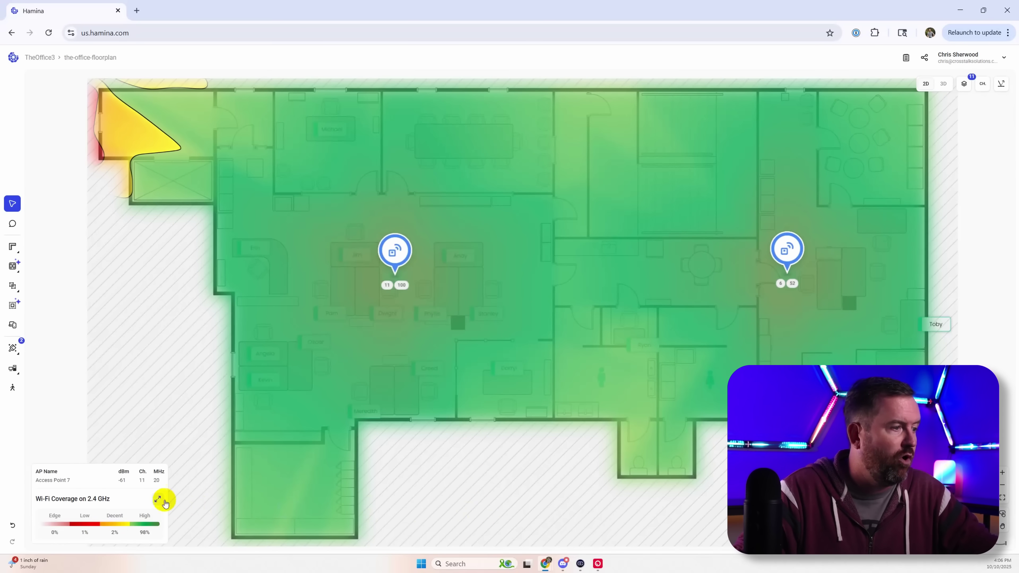
- Set the heatmap to None and start the Client view simulation with extra settings shown
{"action": "left_click", "coordinate": [157, 499]}
{"action": "left_click", "coordinate": [47, 379]}
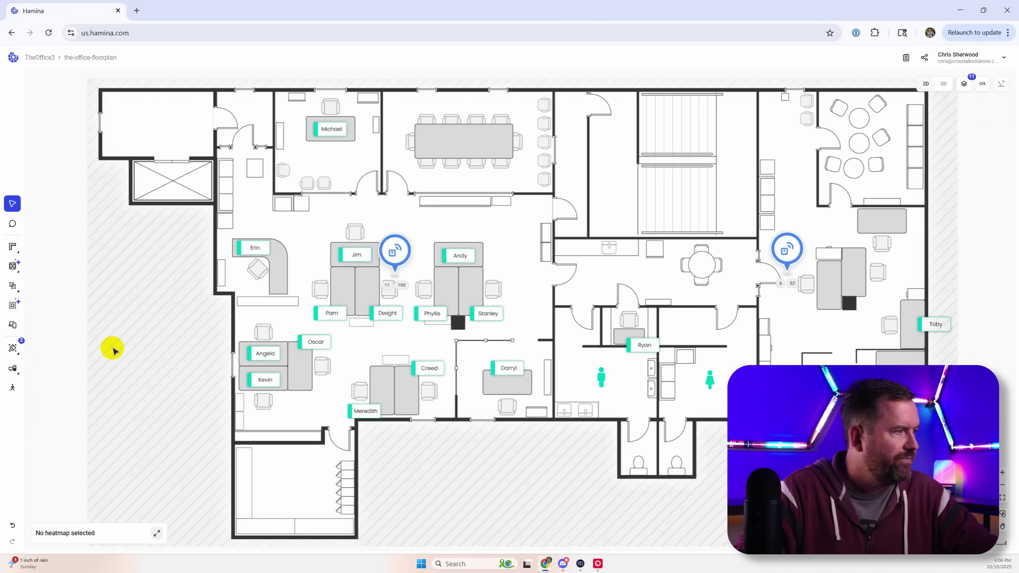
{"action": "mouse_move", "coordinate": [13, 392]}
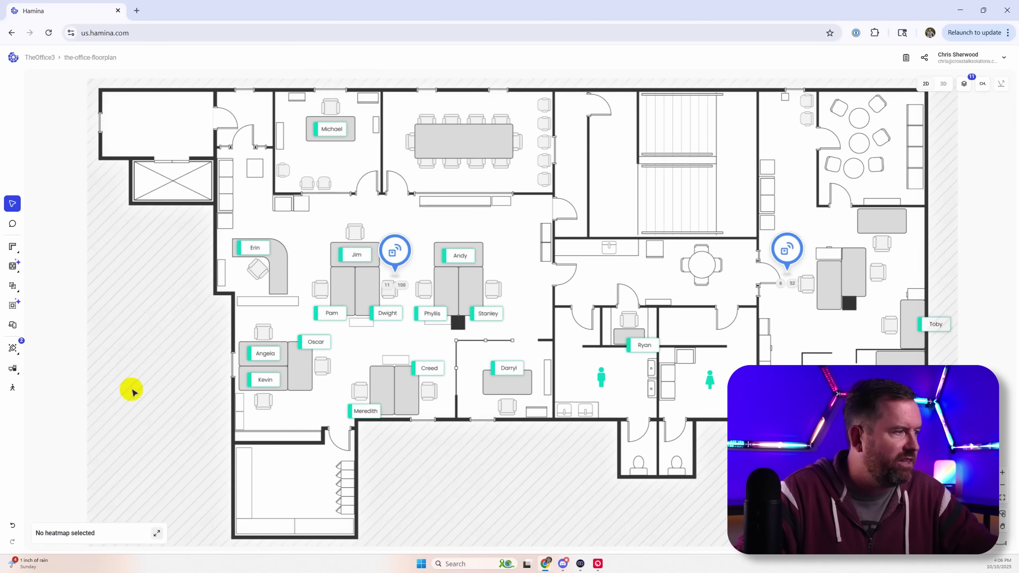
{"action": "left_click", "coordinate": [59, 388]}
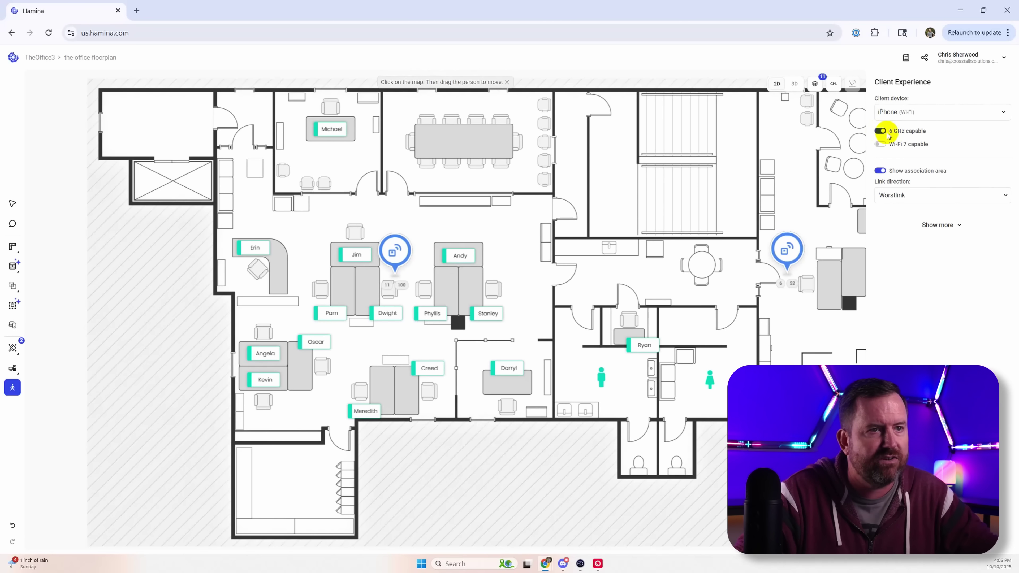
{"action": "left_click", "coordinate": [940, 224]}
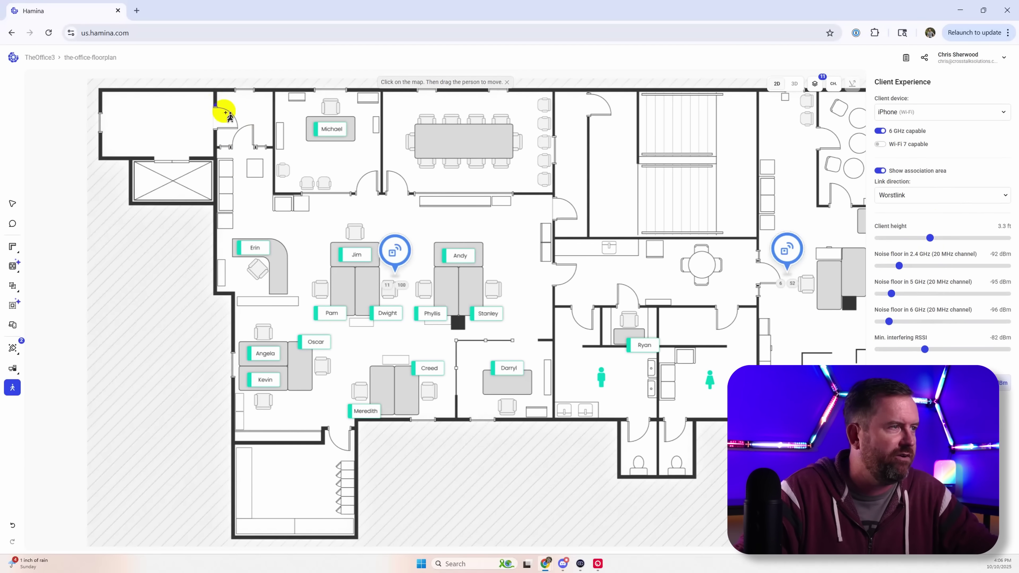
- Place the iPhone client in the upper-left hall, then move it near the right access point
{"action": "left_click", "coordinate": [238, 110]}
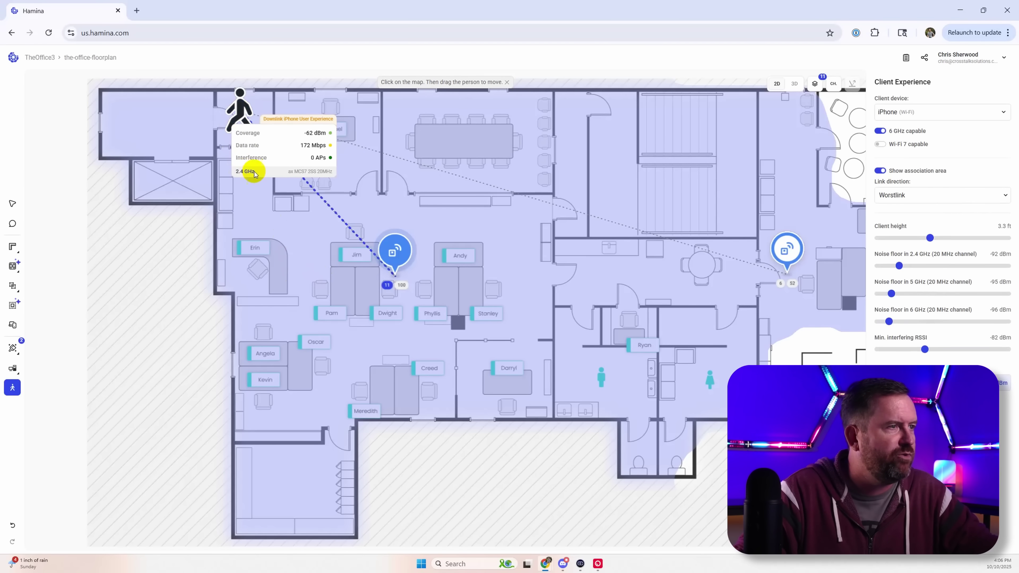
{"action": "left_click_drag", "start_coordinate": [240, 112], "coordinate": [827, 346]}
{"action": "left_click", "coordinate": [827, 419]}
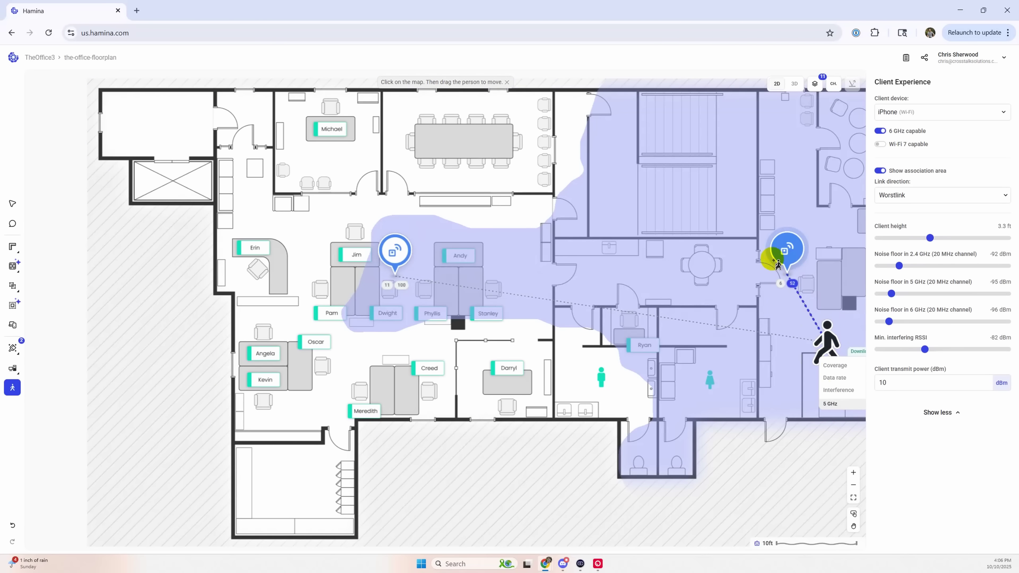
- Move the iPhone client from the right access point to the top of the map and then the centre, and return to the Edit tool
{"action": "left_click", "coordinate": [826, 339]}
{"action": "left_click_drag", "start_coordinate": [827, 339], "coordinate": [645, 113]}
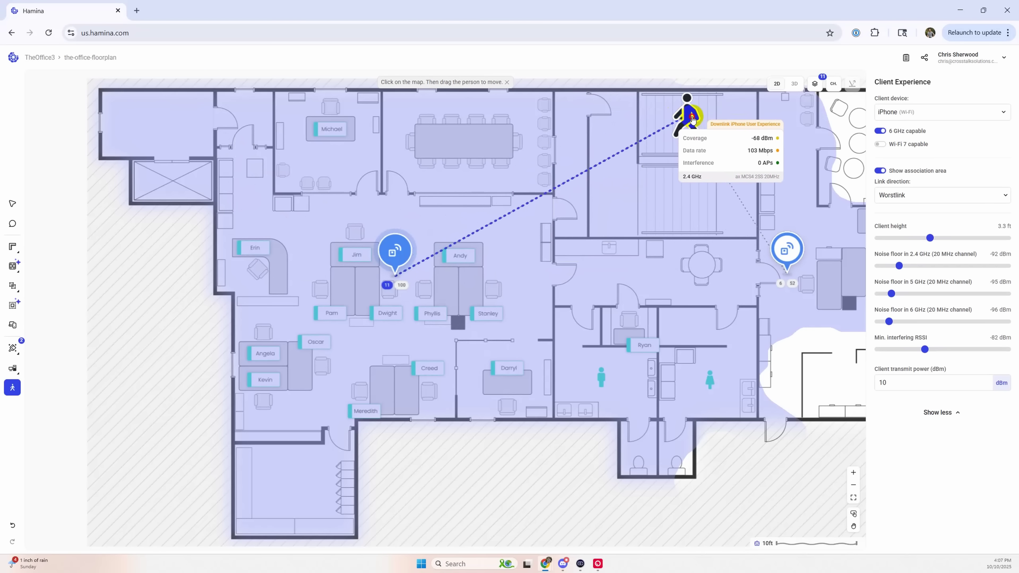
{"action": "left_click_drag", "start_coordinate": [691, 119], "coordinate": [335, 226]}
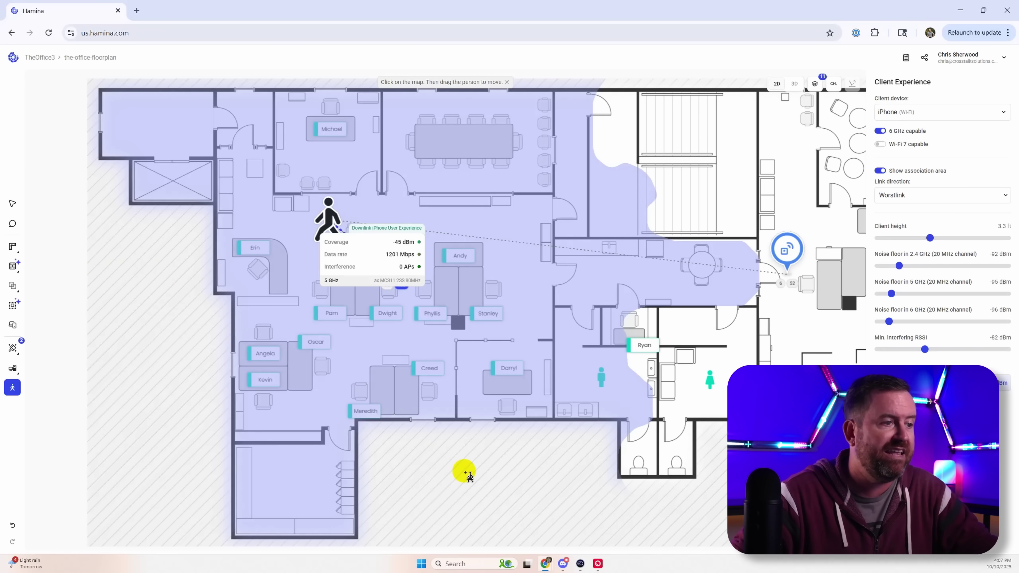
{"action": "left_click", "coordinate": [12, 205]}
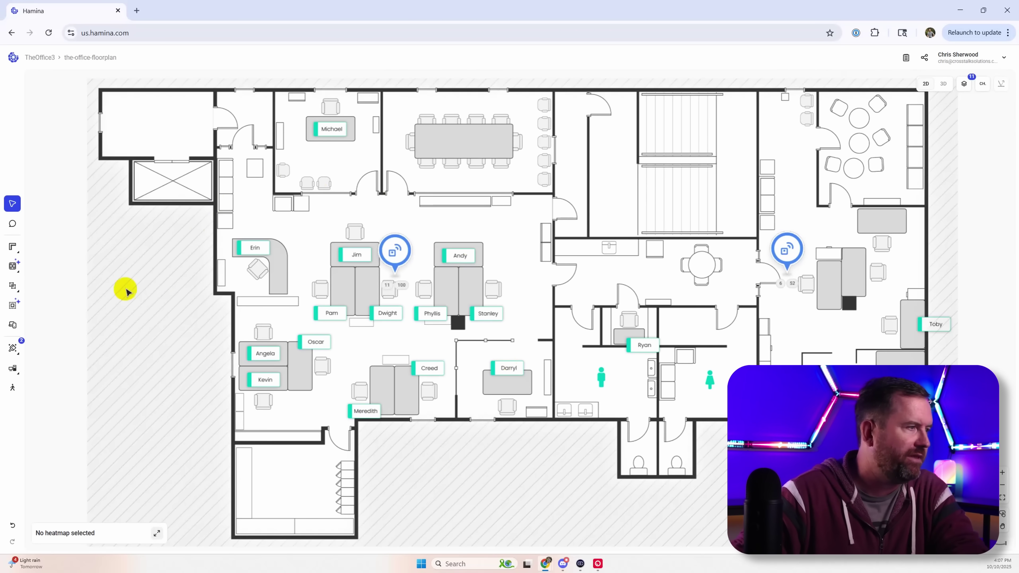
- Place switch 48-1 with 48 ports and a 500 W budget in the small central room
{"action": "mouse_move", "coordinate": [9, 287]}
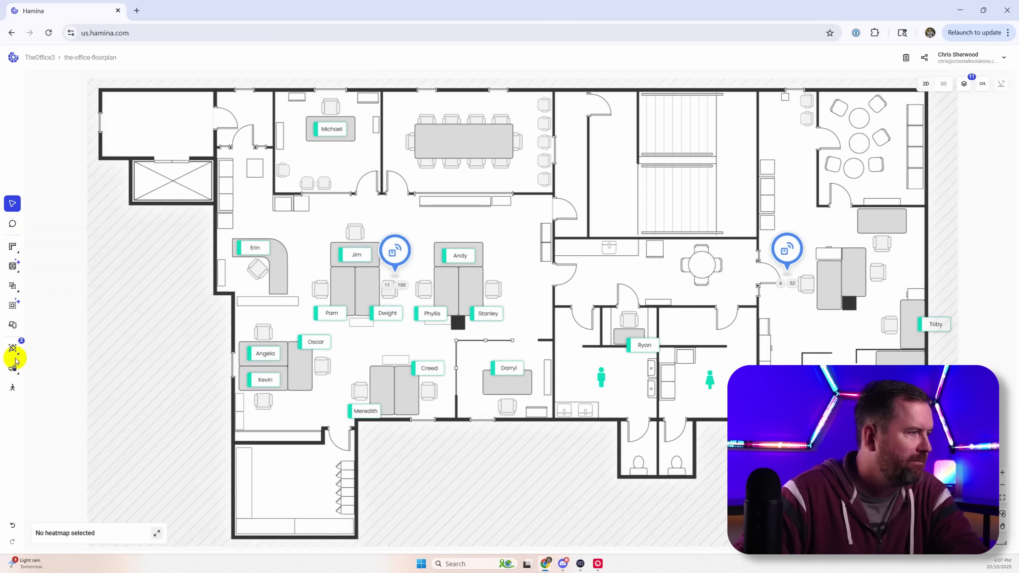
{"action": "mouse_move", "coordinate": [13, 375]}
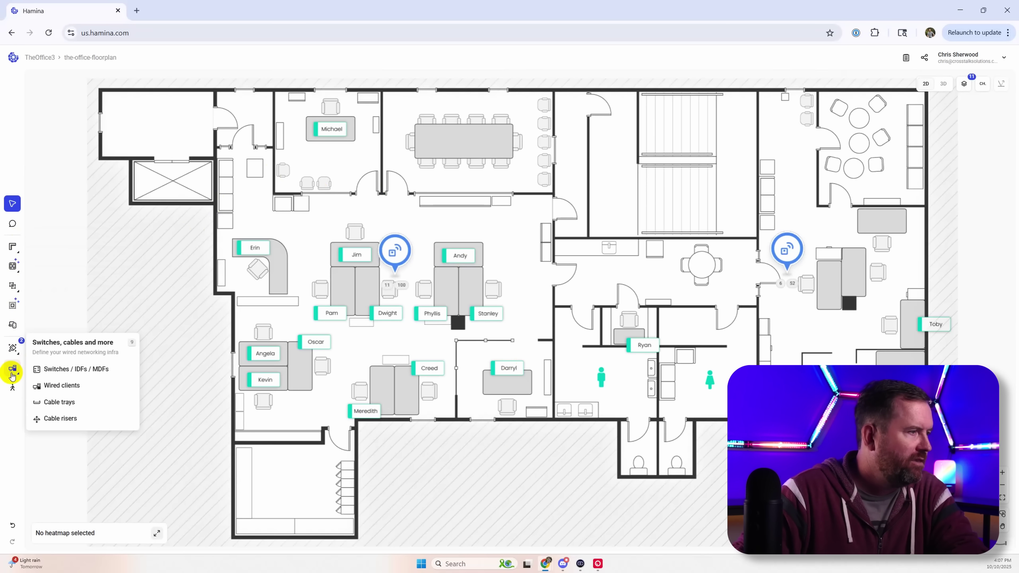
{"action": "left_click", "coordinate": [56, 369]}
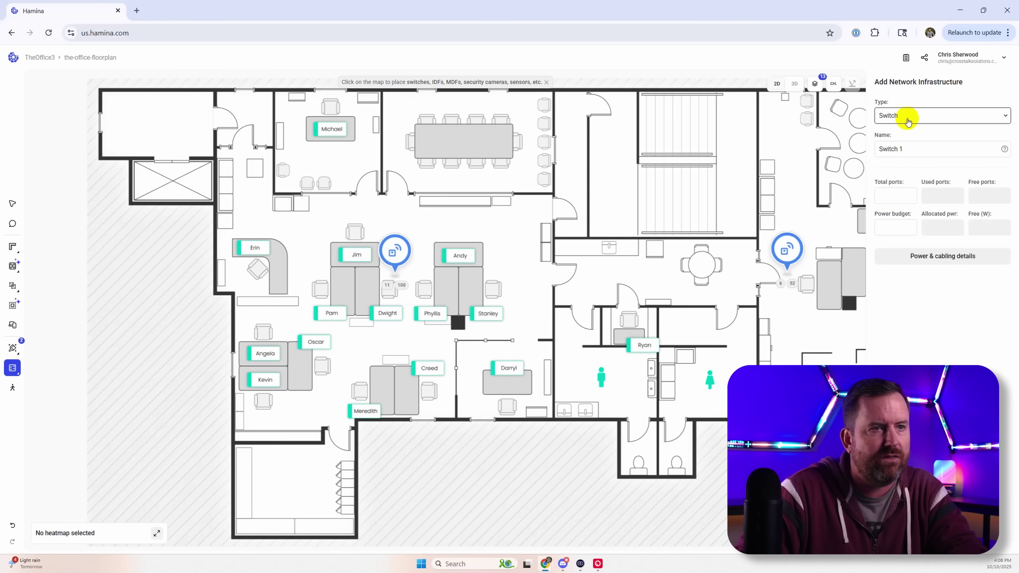
{"action": "left_click", "coordinate": [910, 150]}
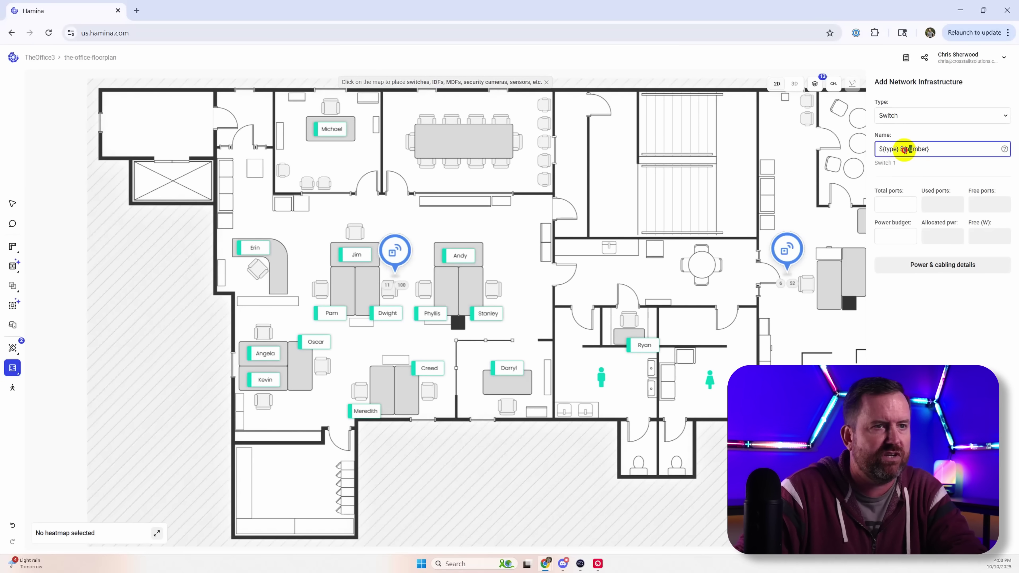
{"action": "left_click_drag", "start_coordinate": [905, 150], "coordinate": [875, 149]}
{"action": "left_click", "coordinate": [944, 151]}
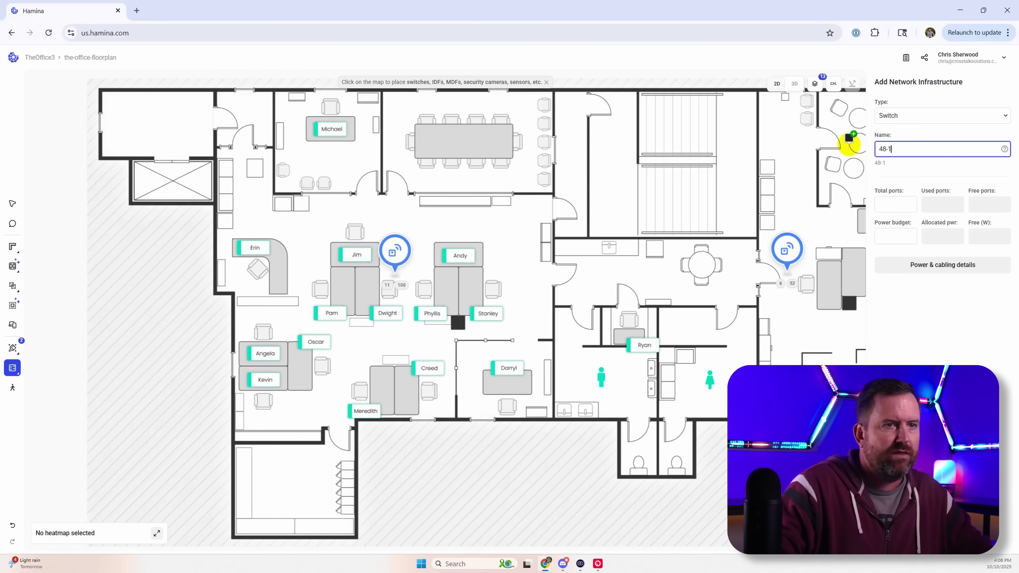
{"action": "left_click", "coordinate": [894, 200]}
{"action": "type", "text": "4"}
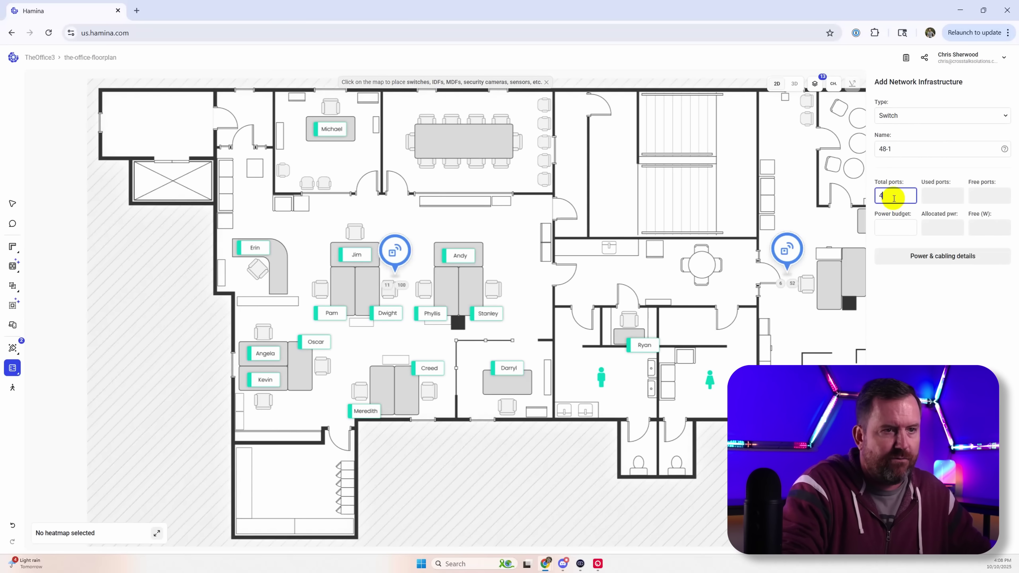
{"action": "type", "text": "8"}
{"action": "left_click", "coordinate": [890, 227]}
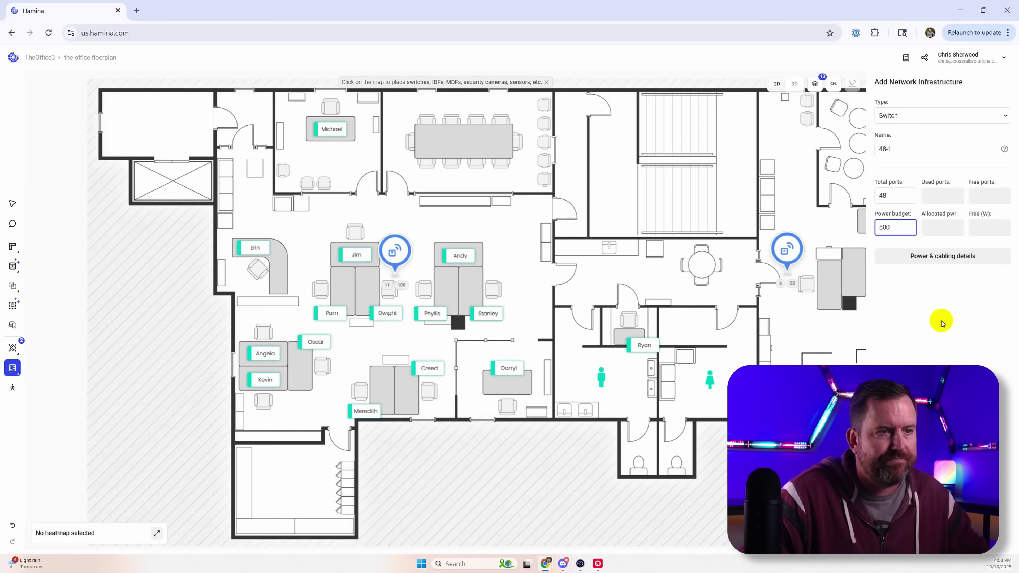
{"action": "left_click", "coordinate": [606, 312]}
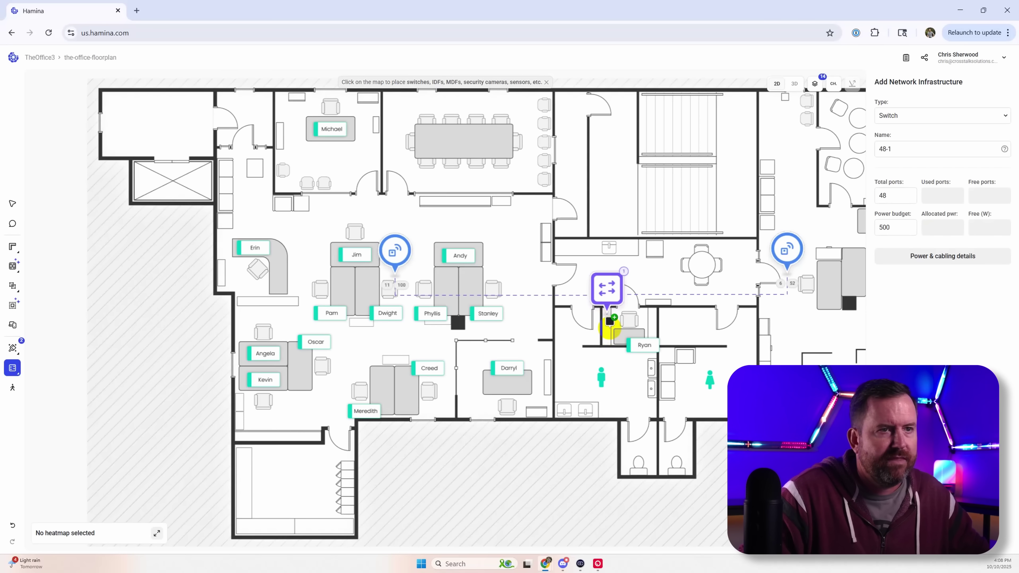
- Add a second switch named 48-2 beside the first
{"action": "left_click", "coordinate": [917, 149]}
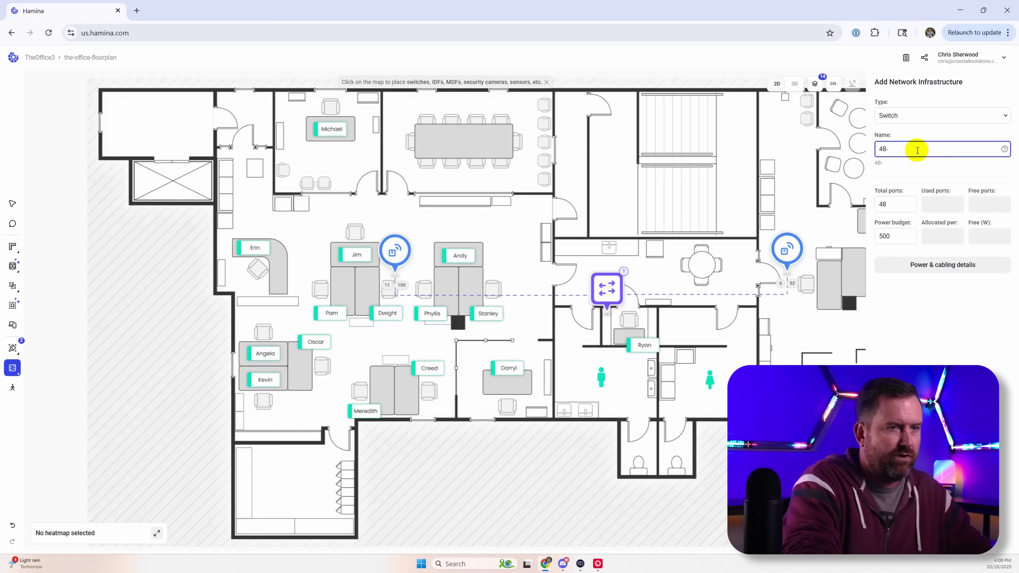
{"action": "type", "text": "2"}
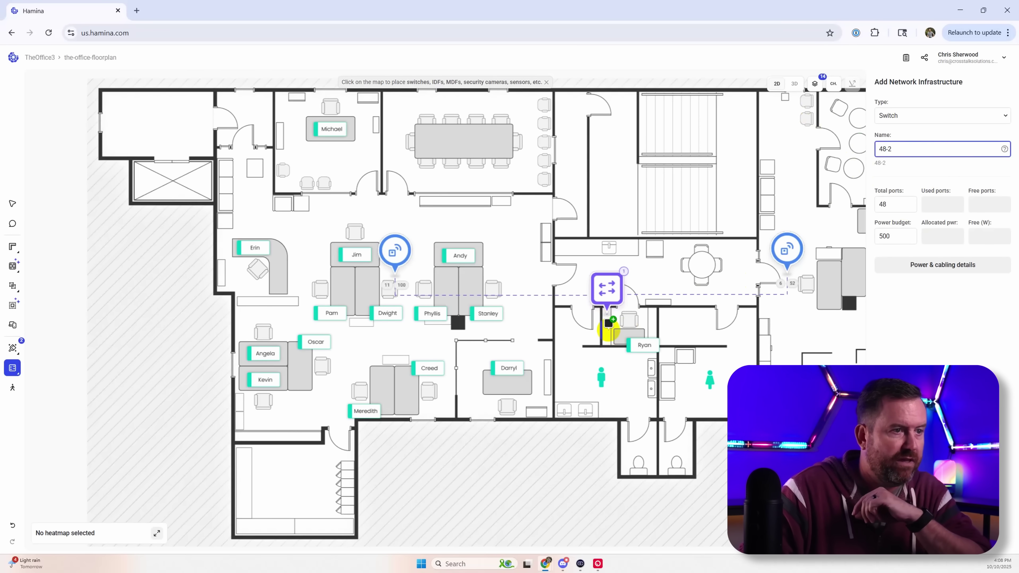
{"action": "left_click", "coordinate": [606, 320]}
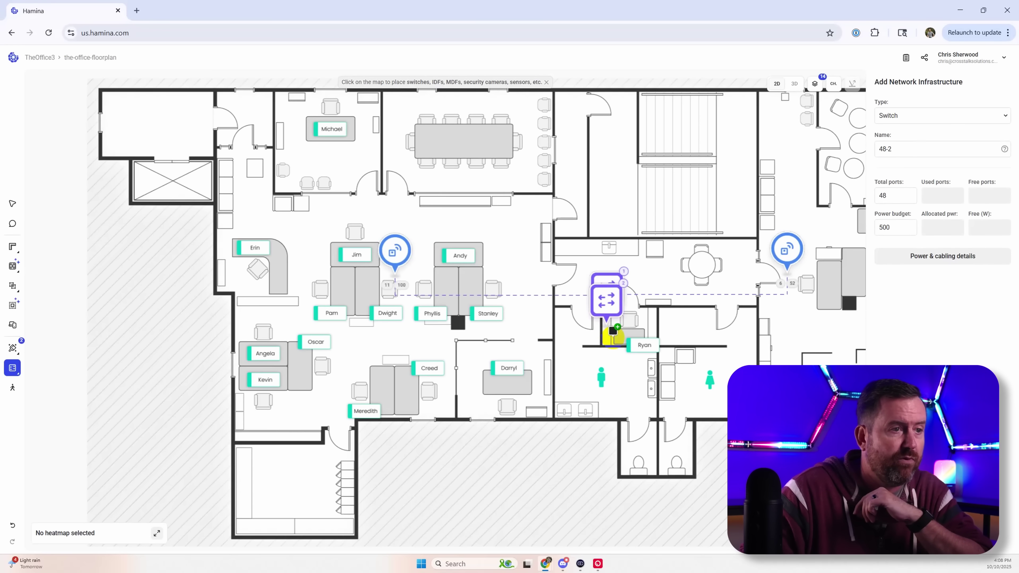
- Place a 4-port router ER707-M2 next to the switches
{"action": "left_click", "coordinate": [909, 116]}
{"action": "left_click", "coordinate": [890, 187]}
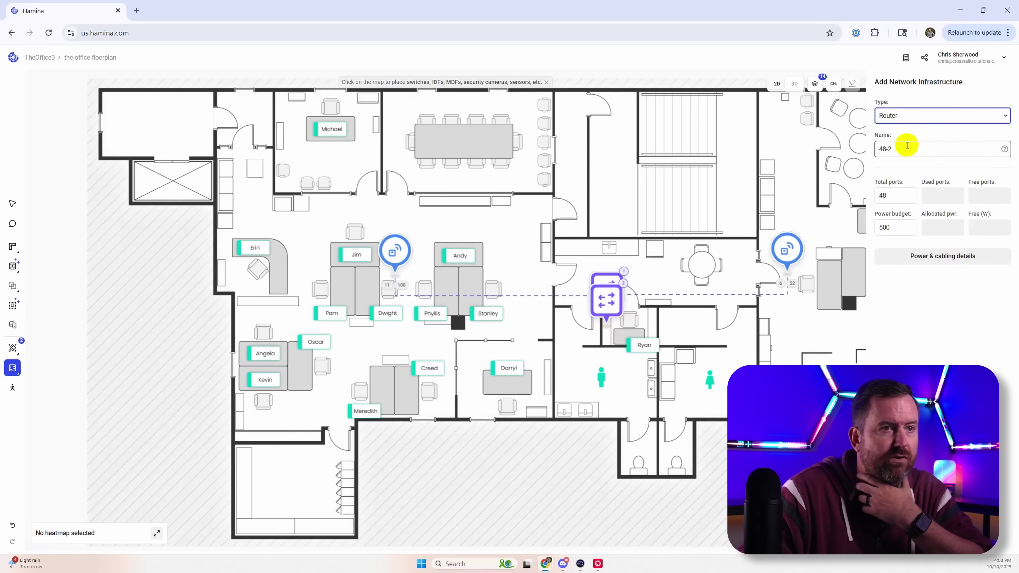
{"action": "triple_click", "coordinate": [898, 148]}
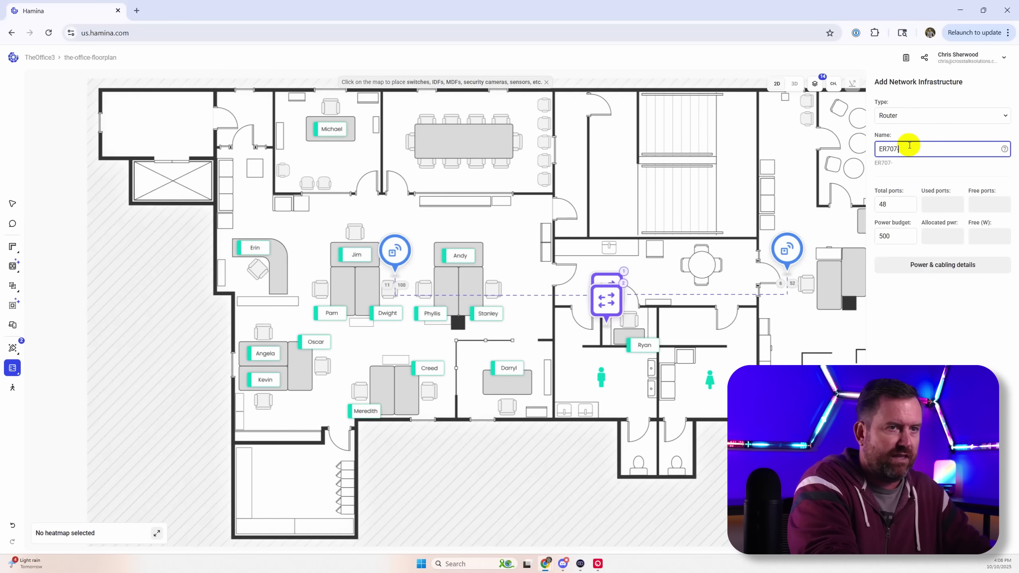
{"action": "left_click", "coordinate": [893, 204]}
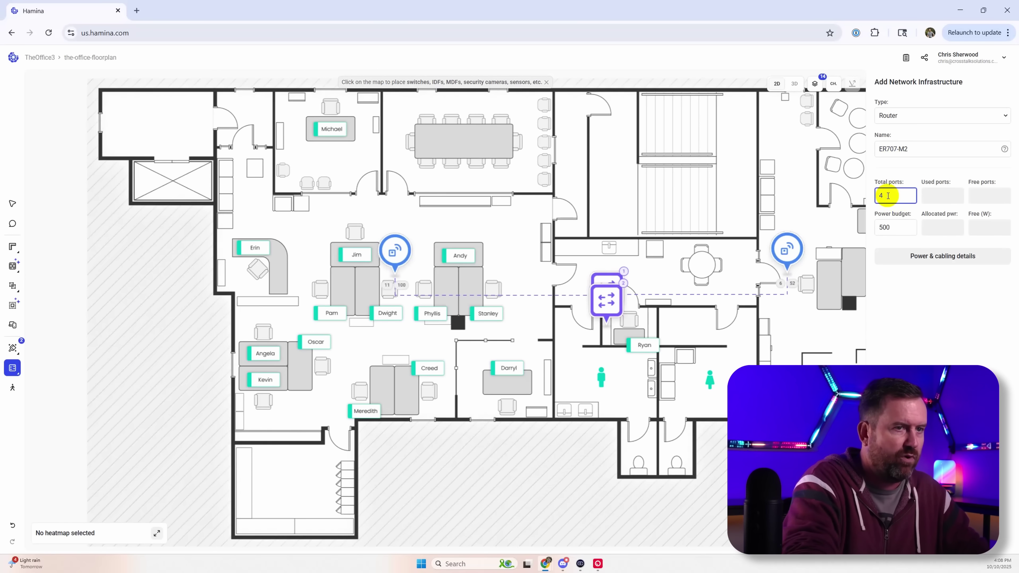
{"action": "key", "text": "Tab"}
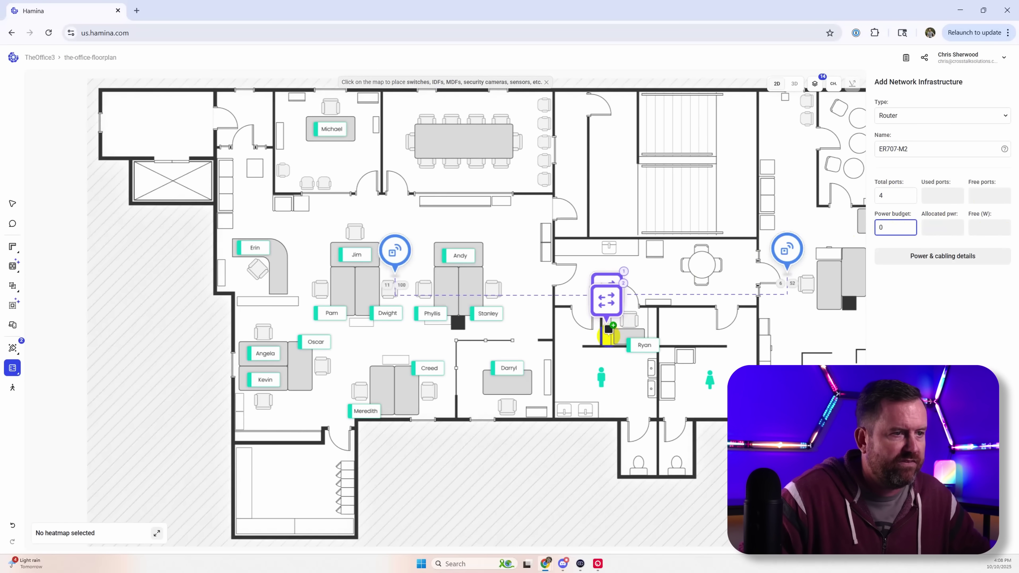
{"action": "left_click", "coordinate": [605, 338]}
{"action": "left_click", "coordinate": [607, 281]}
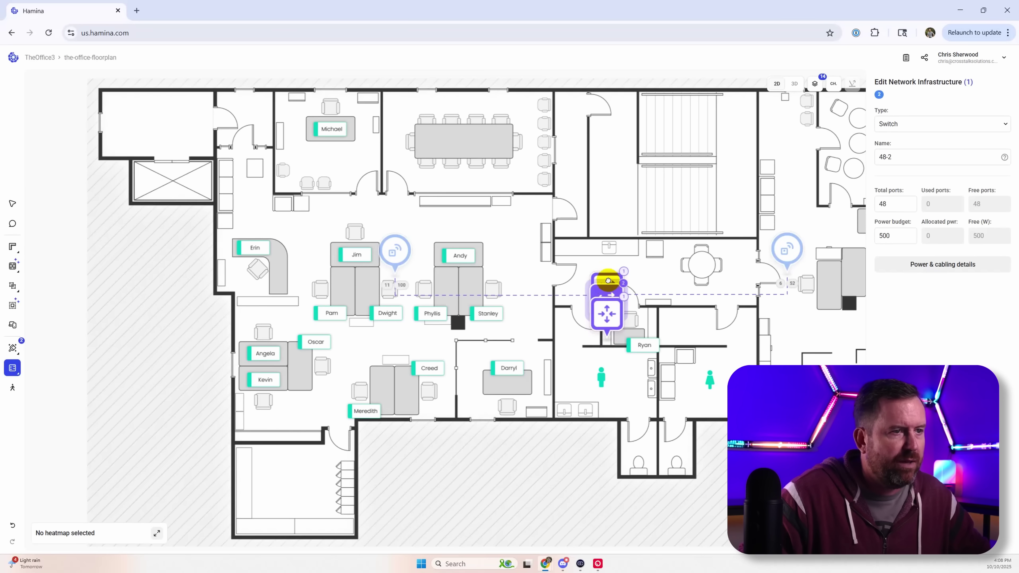
{"action": "left_click_drag", "start_coordinate": [607, 278], "coordinate": [607, 295]}
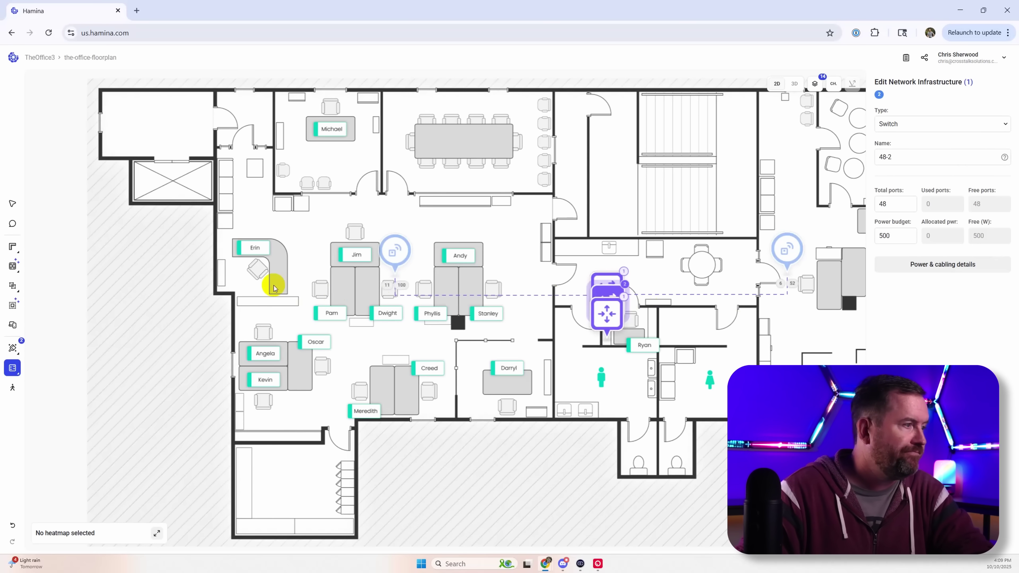
- Place Camera wired clients on switch 48-1 at the left exterior wall and conference room door
{"action": "left_click", "coordinate": [12, 368]}
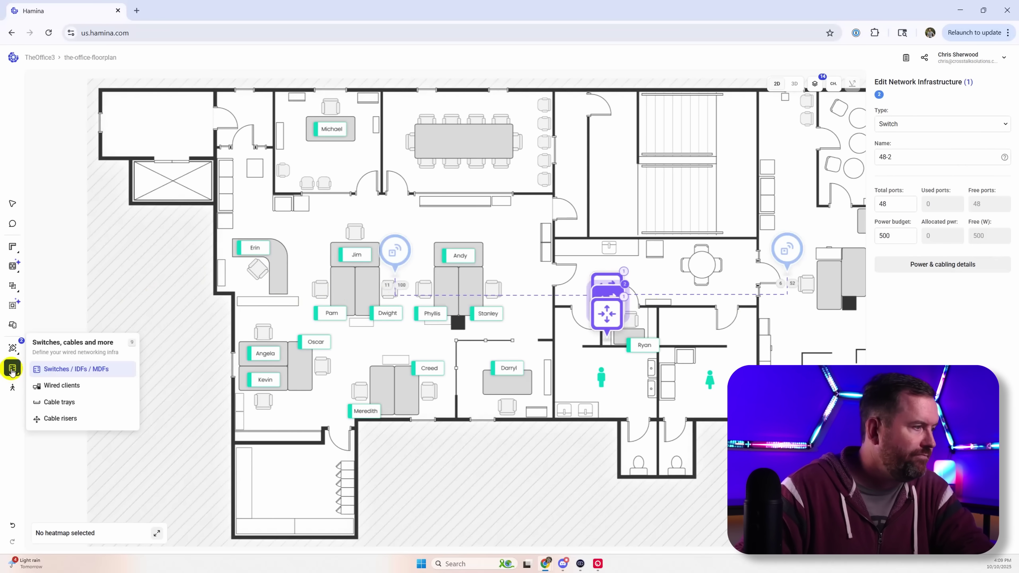
{"action": "left_click", "coordinate": [57, 386]}
{"action": "left_click", "coordinate": [929, 114]}
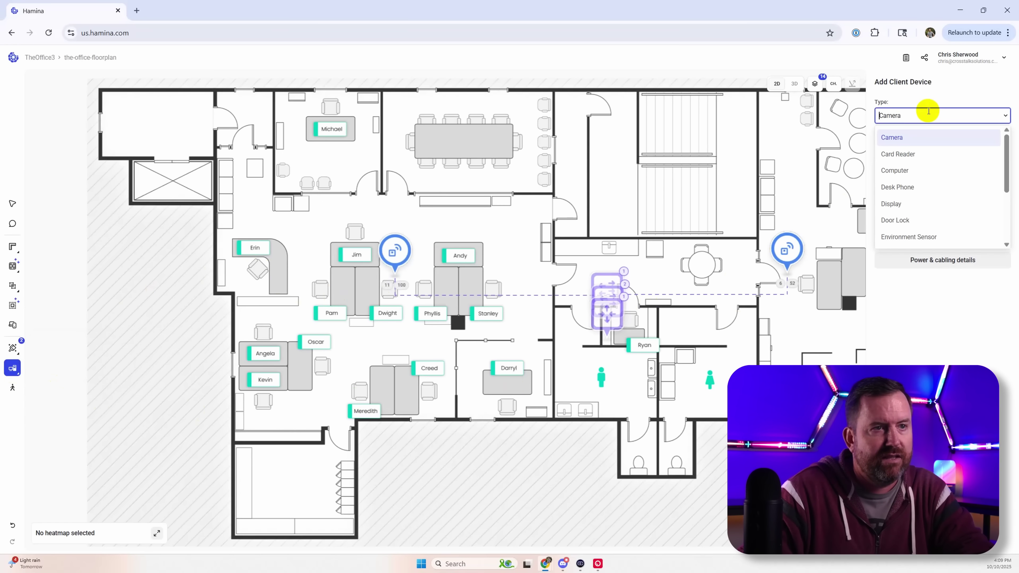
{"action": "left_click", "coordinate": [908, 138]}
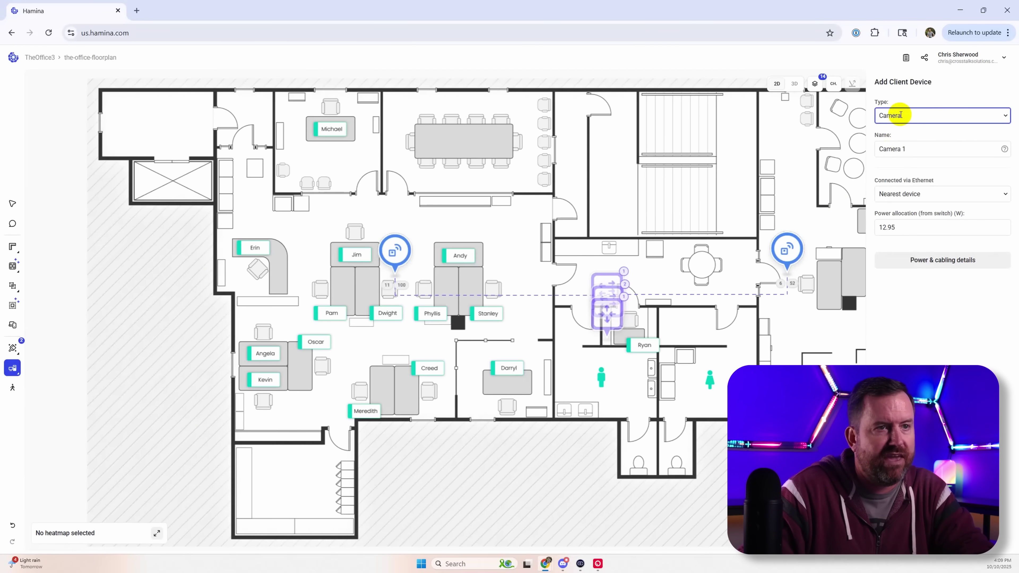
{"action": "left_click", "coordinate": [918, 193]}
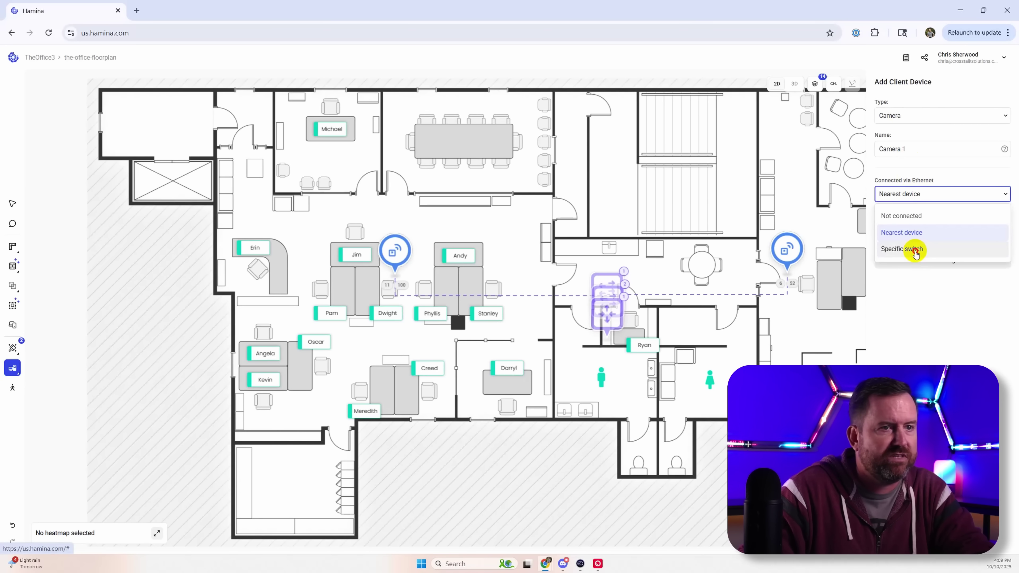
{"action": "left_click", "coordinate": [915, 251]}
{"action": "left_click", "coordinate": [954, 226]}
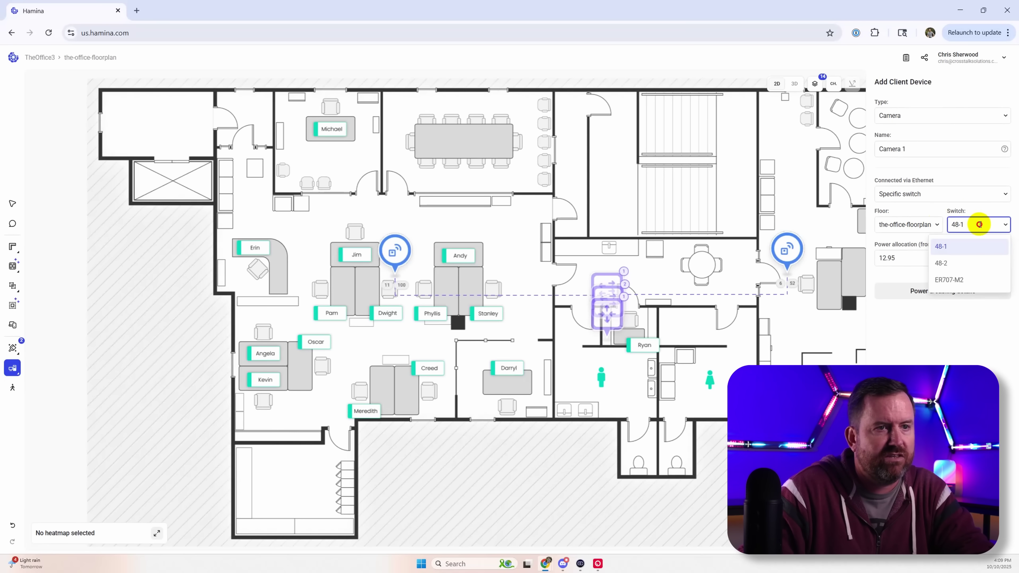
{"action": "left_click", "coordinate": [979, 224]}
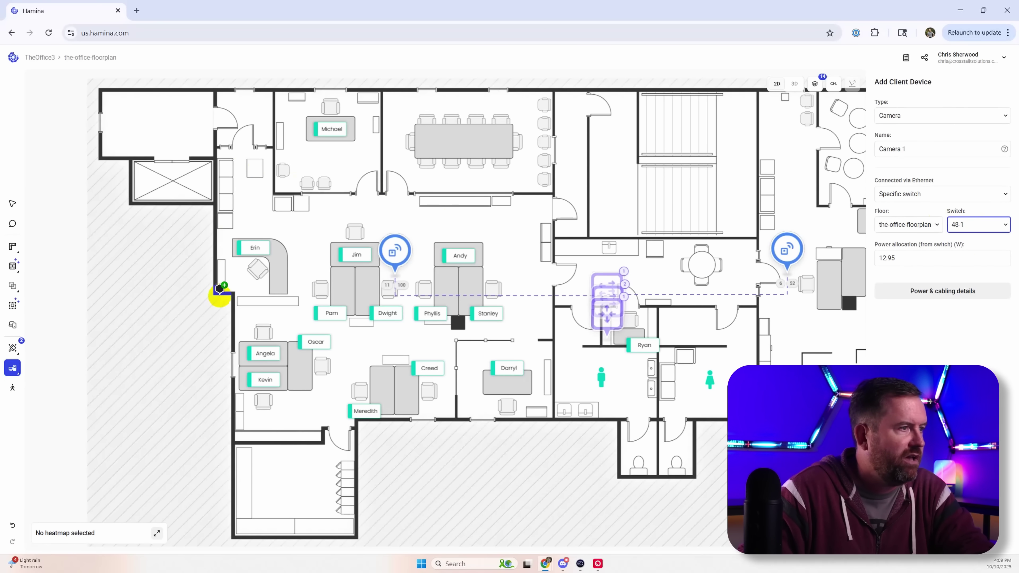
{"action": "left_click", "coordinate": [224, 282]}
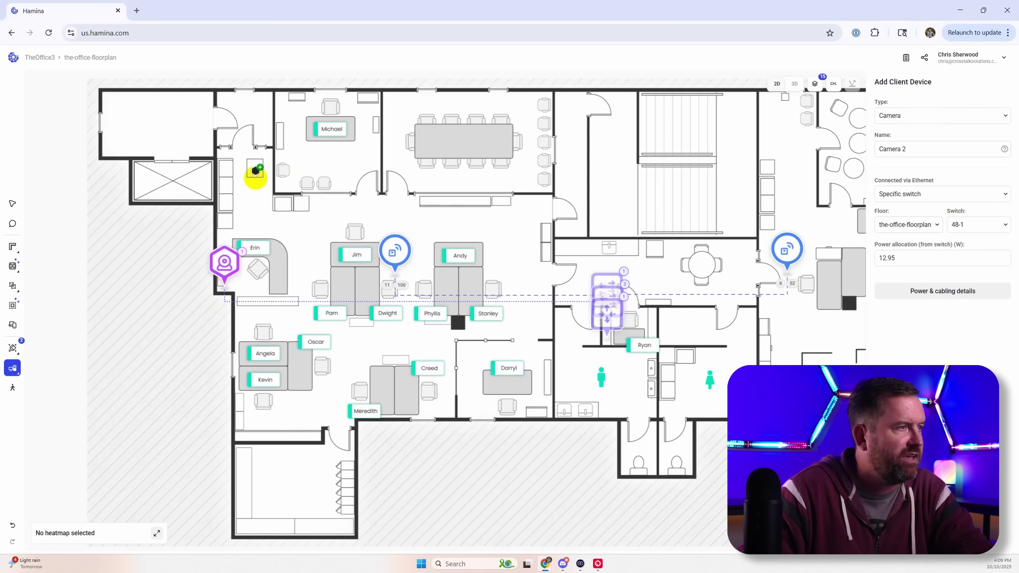
{"action": "left_click", "coordinate": [546, 194]}
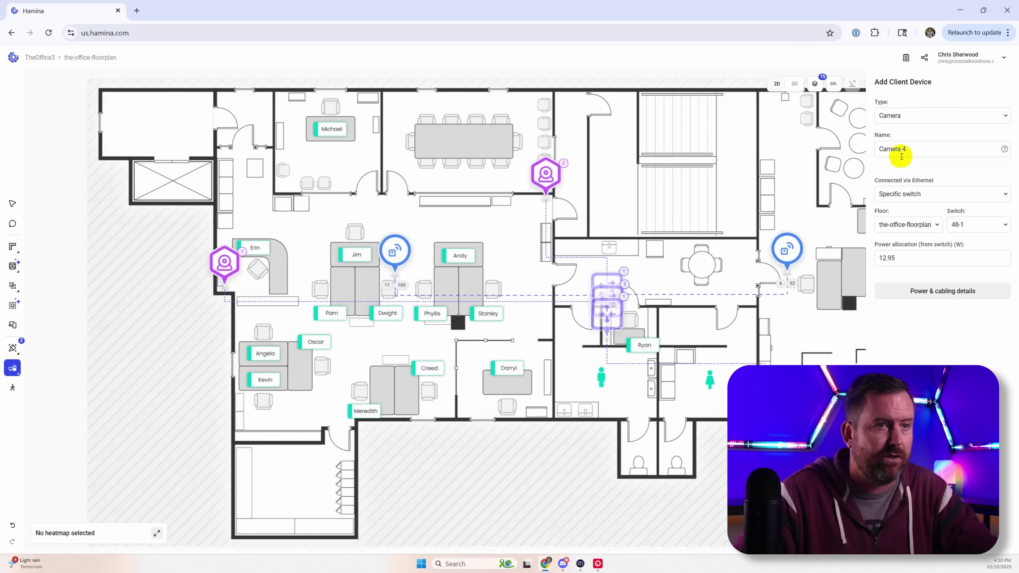
- Set the wired client type to Computer, connected via Ethernet to a specific switch
{"action": "left_click", "coordinate": [916, 117]}
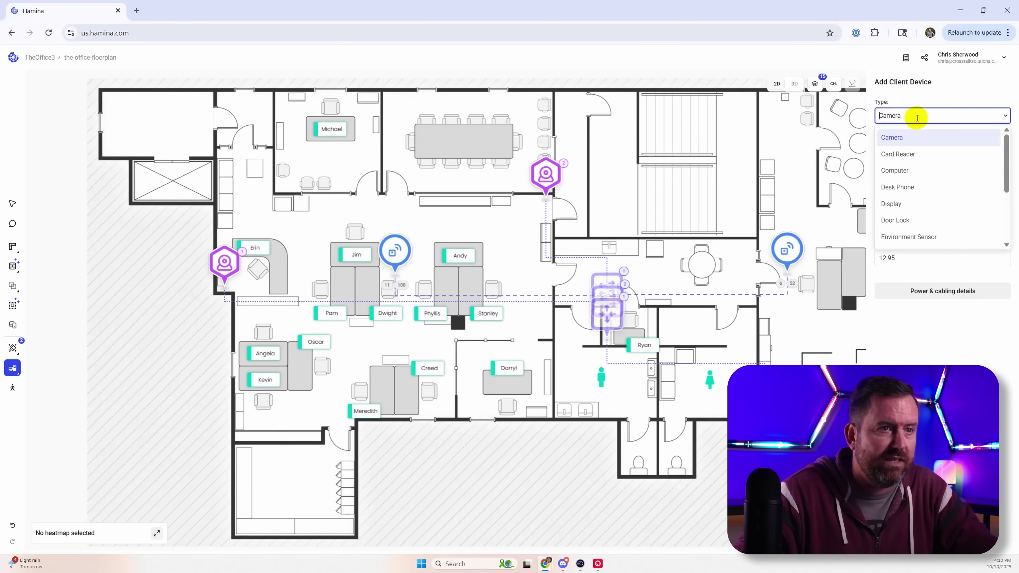
{"action": "left_click", "coordinate": [897, 170]}
{"action": "left_click", "coordinate": [928, 193]}
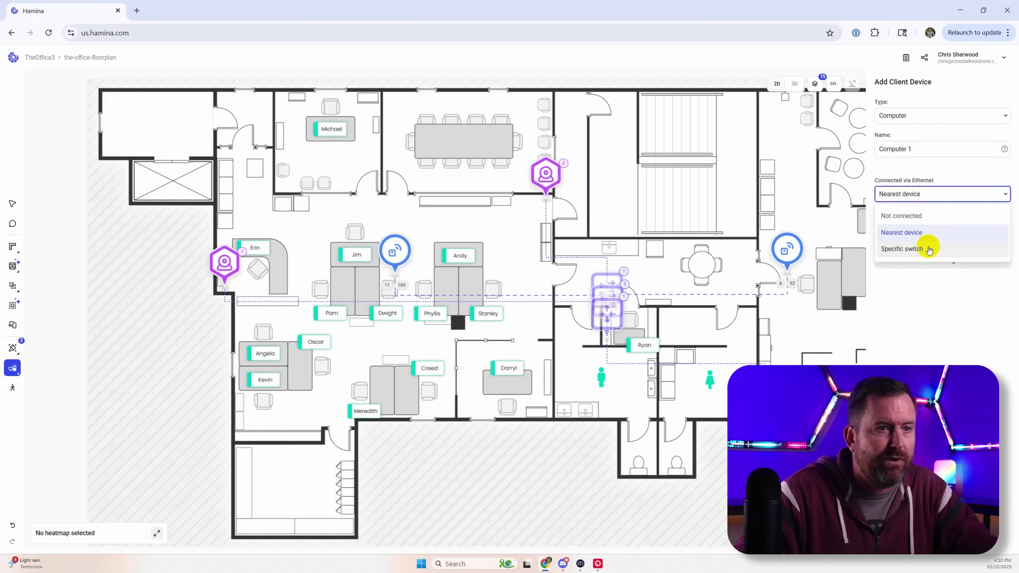
{"action": "left_click", "coordinate": [920, 245]}
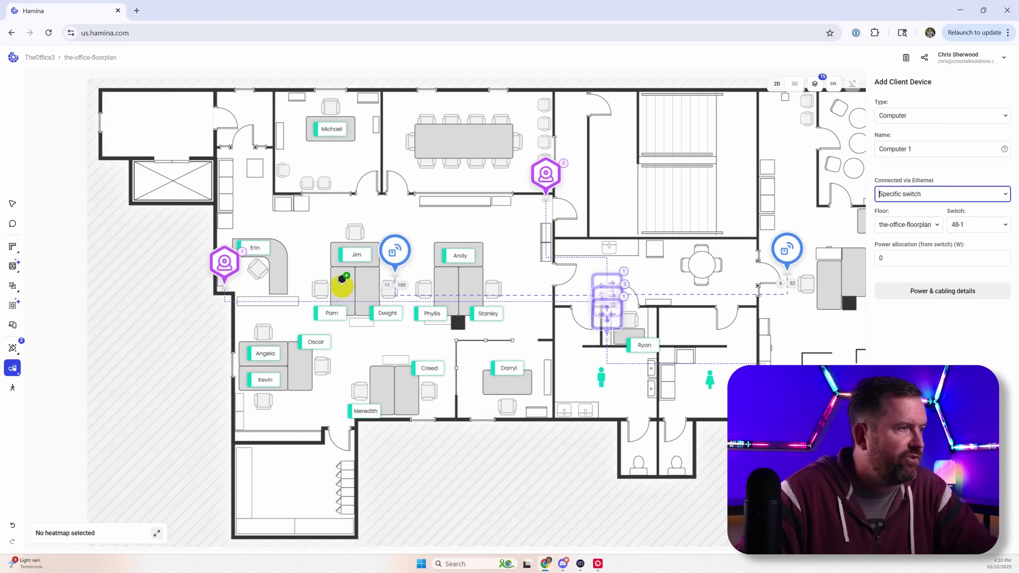
- Place computers on the left, lower and central desks, the conference table, the private office, and beside the stairs
{"action": "left_click", "coordinate": [259, 243]}
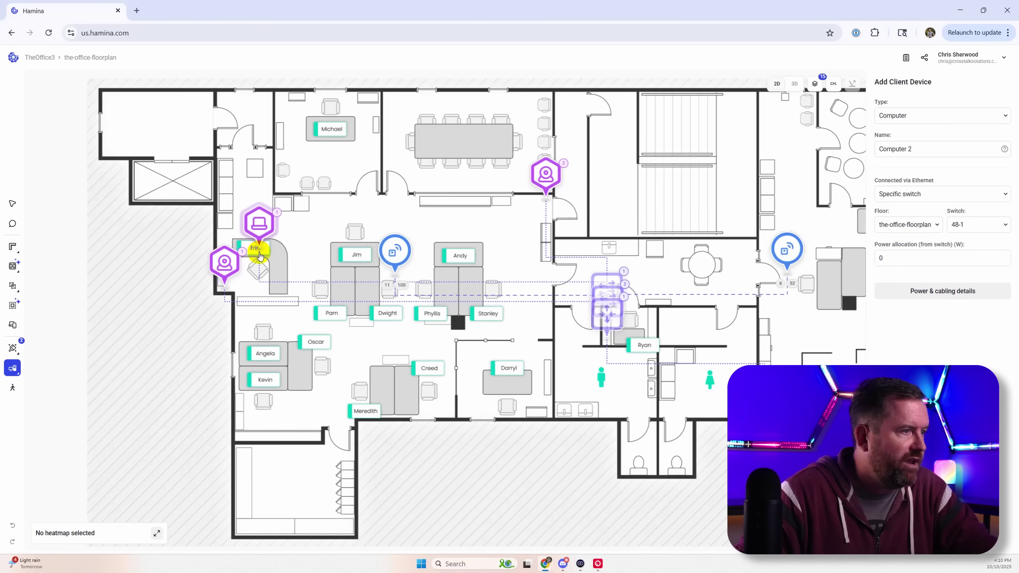
{"action": "left_click", "coordinate": [264, 347]}
{"action": "left_click", "coordinate": [264, 371]}
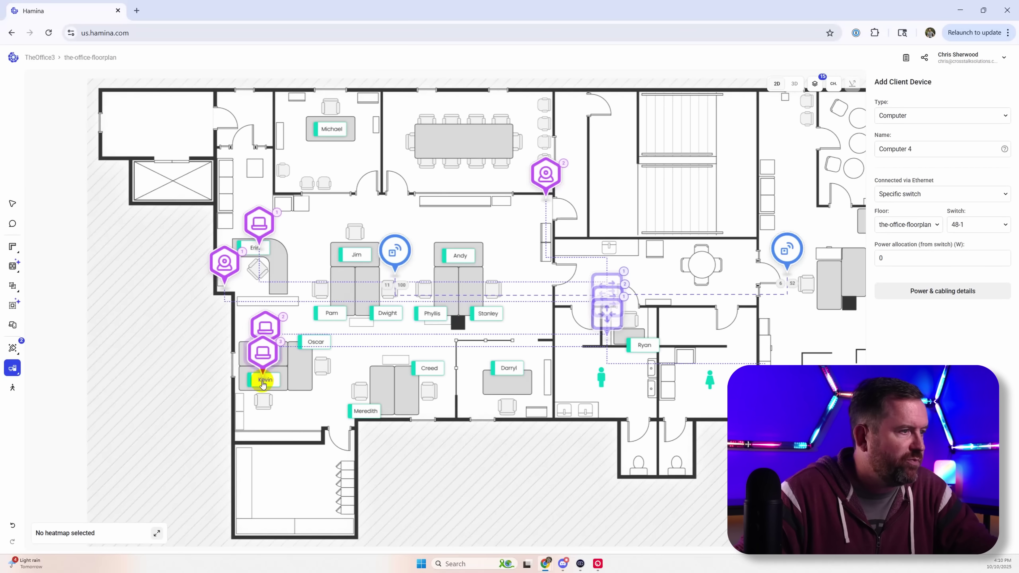
{"action": "left_click", "coordinate": [304, 363]}
{"action": "left_click", "coordinate": [382, 385]}
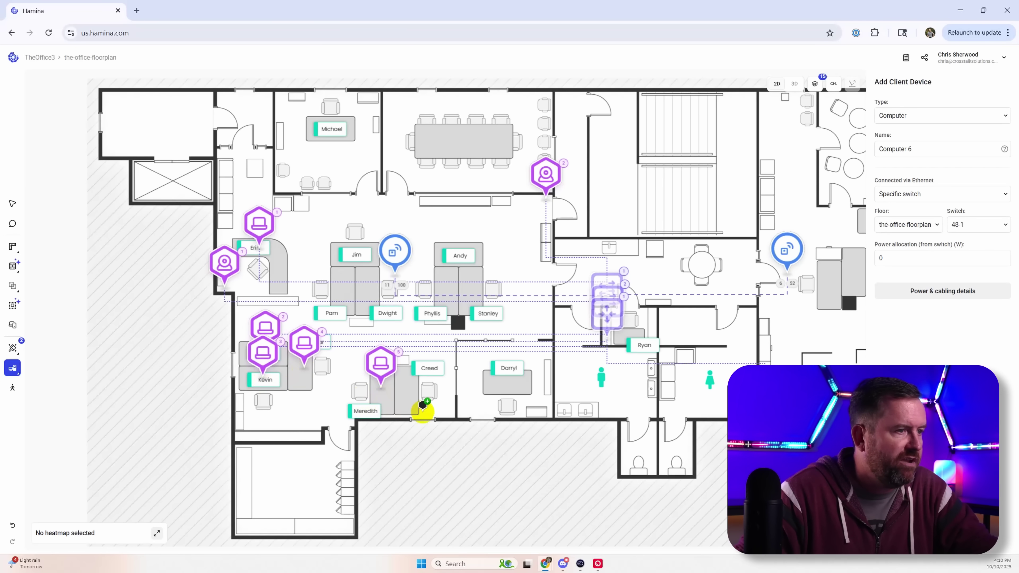
{"action": "left_click", "coordinate": [409, 387]}
{"action": "left_click", "coordinate": [504, 379]}
{"action": "left_click", "coordinate": [448, 286]}
{"action": "left_click", "coordinate": [477, 287]}
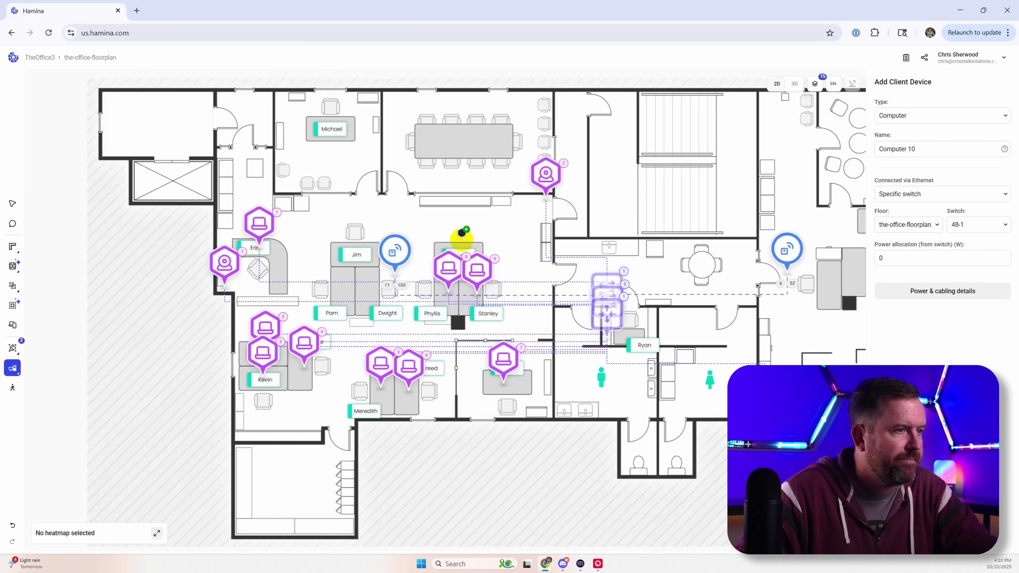
{"action": "left_click", "coordinate": [461, 245]}
{"action": "left_click", "coordinate": [352, 246]}
{"action": "left_click", "coordinate": [343, 284]}
{"action": "left_click", "coordinate": [369, 280]}
{"action": "left_click", "coordinate": [440, 139]}
{"action": "left_click", "coordinate": [488, 140]}
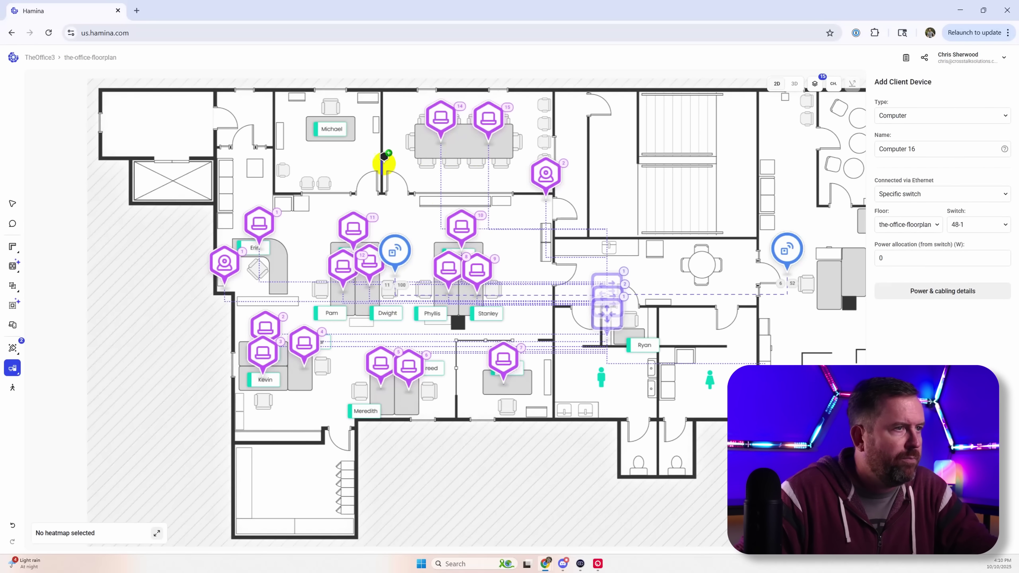
{"action": "left_click", "coordinate": [331, 128]}
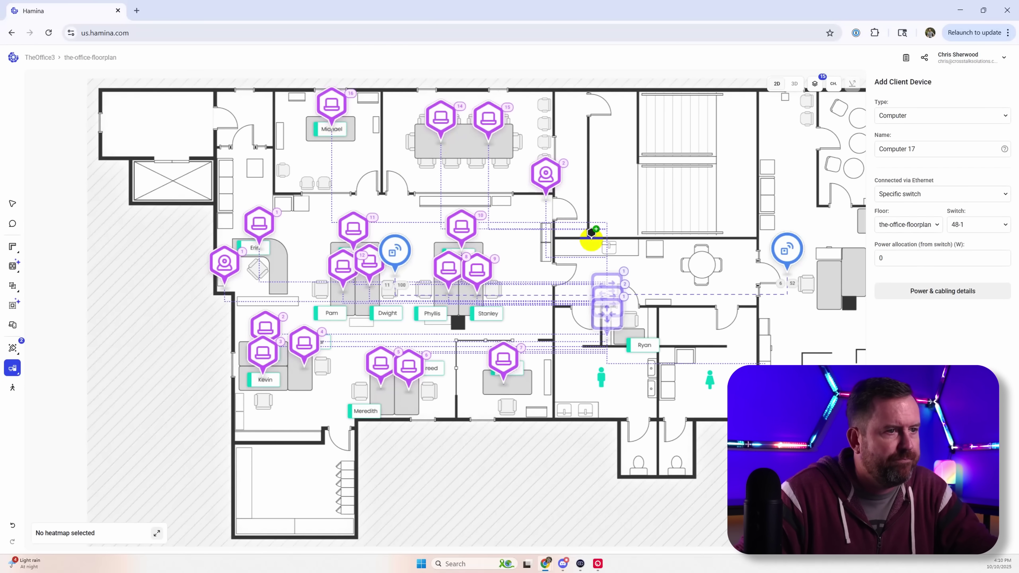
{"action": "left_click", "coordinate": [631, 329]}
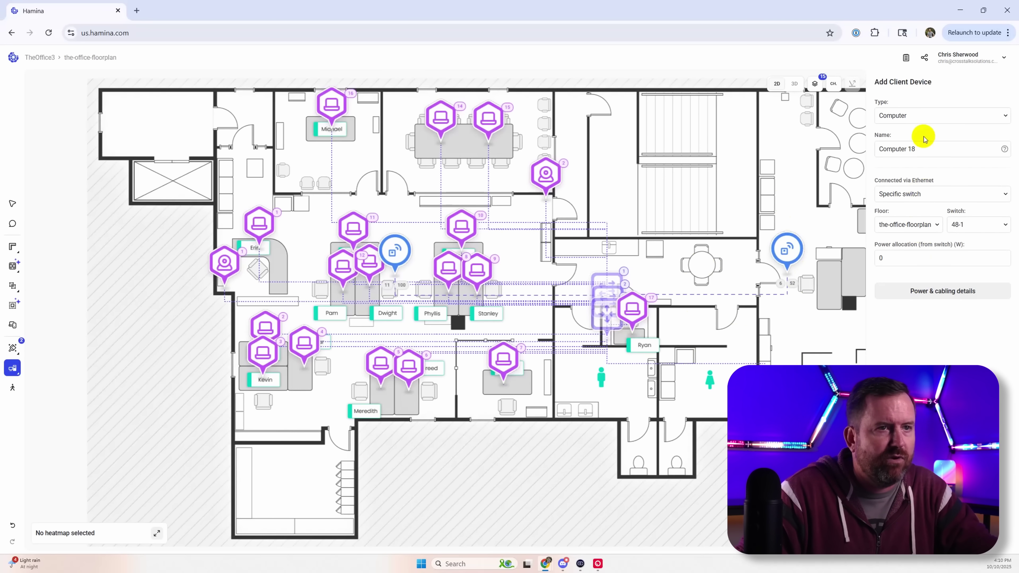
- Connect the subsequent computers to switch 48-2
{"action": "left_click", "coordinate": [978, 224]}
{"action": "left_click", "coordinate": [957, 265]}
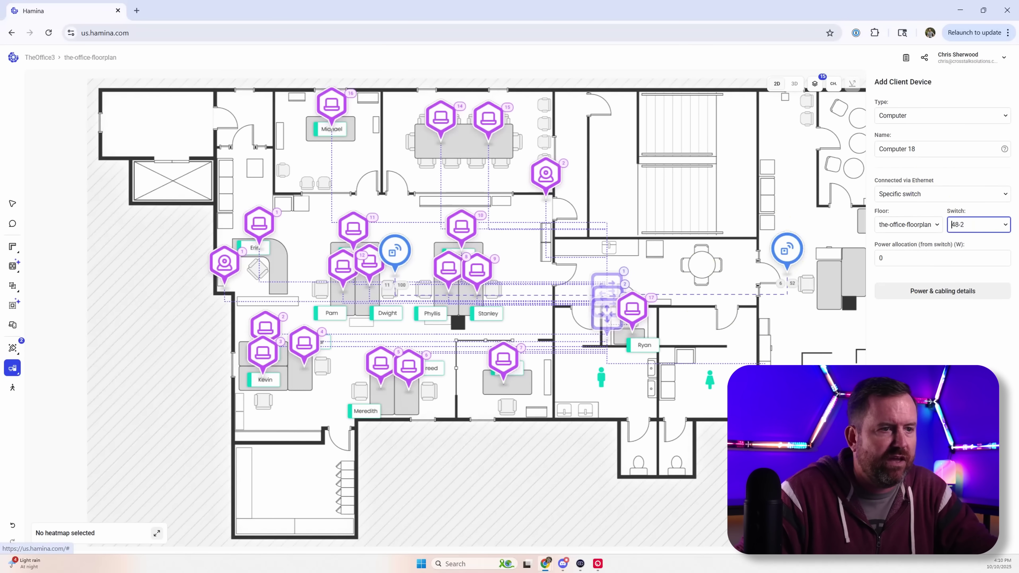
{"action": "scroll", "coordinate": [691, 462], "scroll_direction": "right", "scroll_amount": 5}
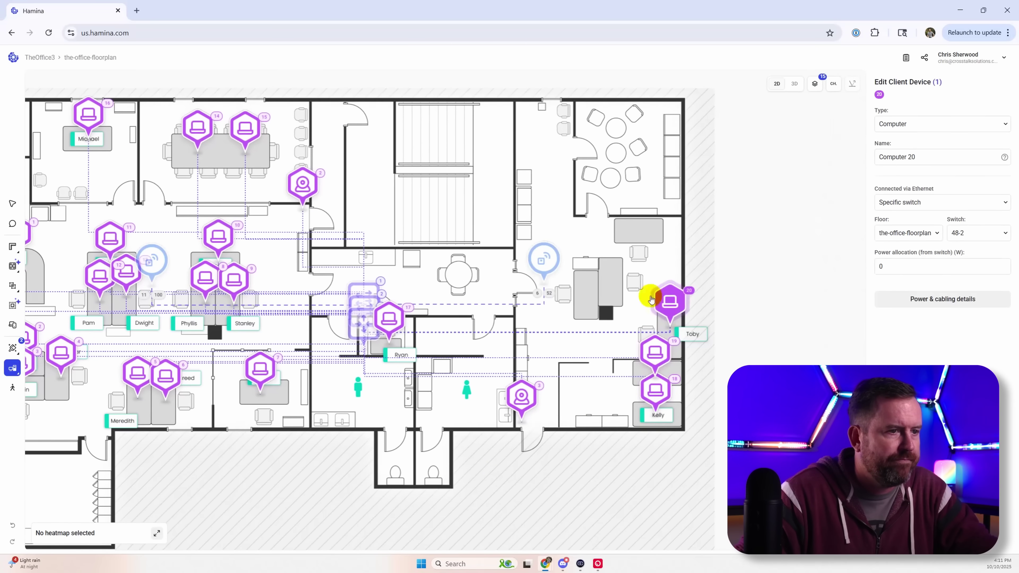
- Place the last right-side computer, then set up Desk Phone clients wired to switch 48-2
{"action": "left_click", "coordinate": [667, 166]}
{"action": "left_click", "coordinate": [667, 167]}
{"action": "left_click", "coordinate": [928, 115]}
{"action": "left_click", "coordinate": [902, 186]}
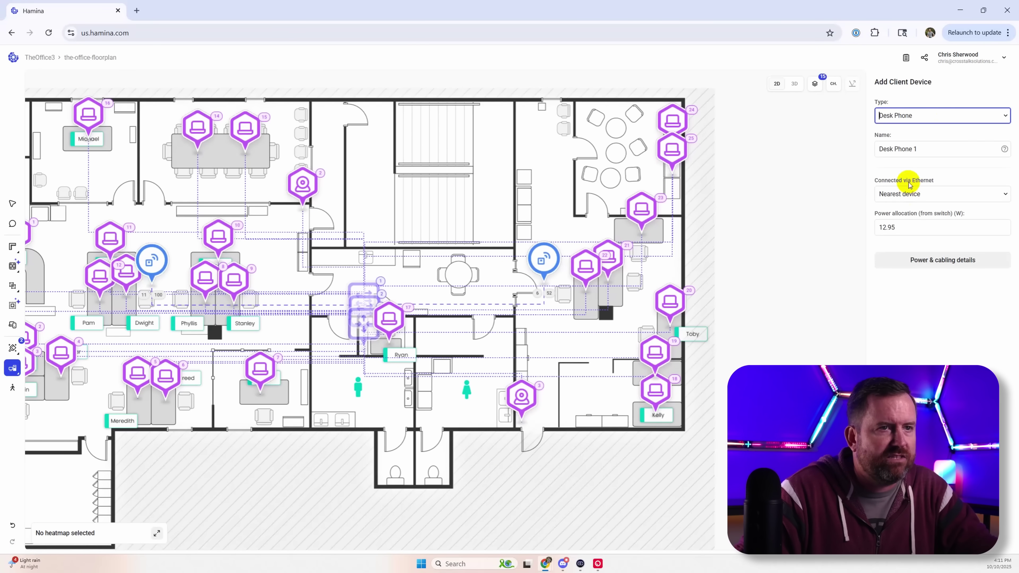
{"action": "left_click", "coordinate": [911, 194]}
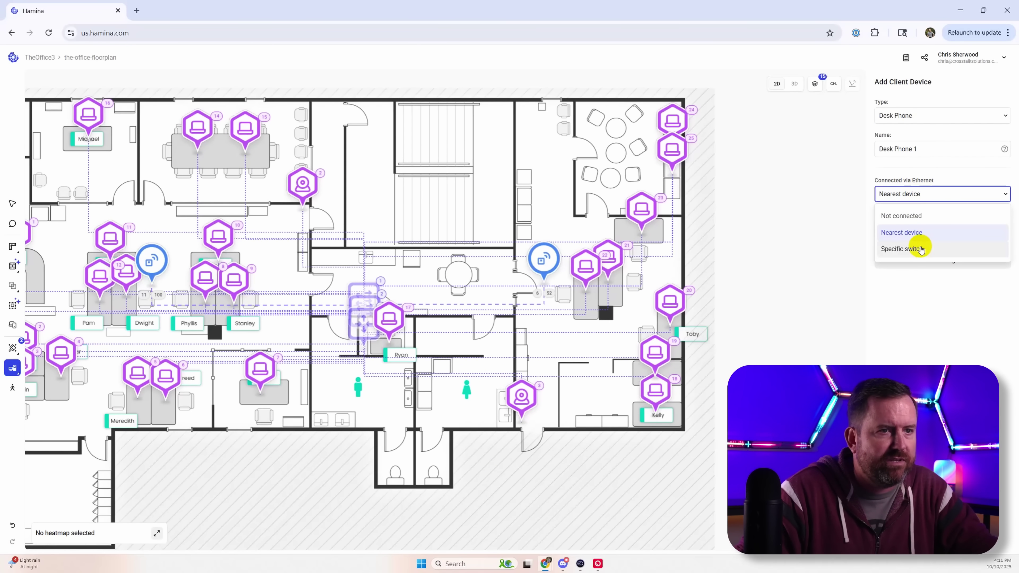
{"action": "left_click", "coordinate": [909, 245]}
{"action": "left_click", "coordinate": [986, 226]}
{"action": "left_click", "coordinate": [970, 260]}
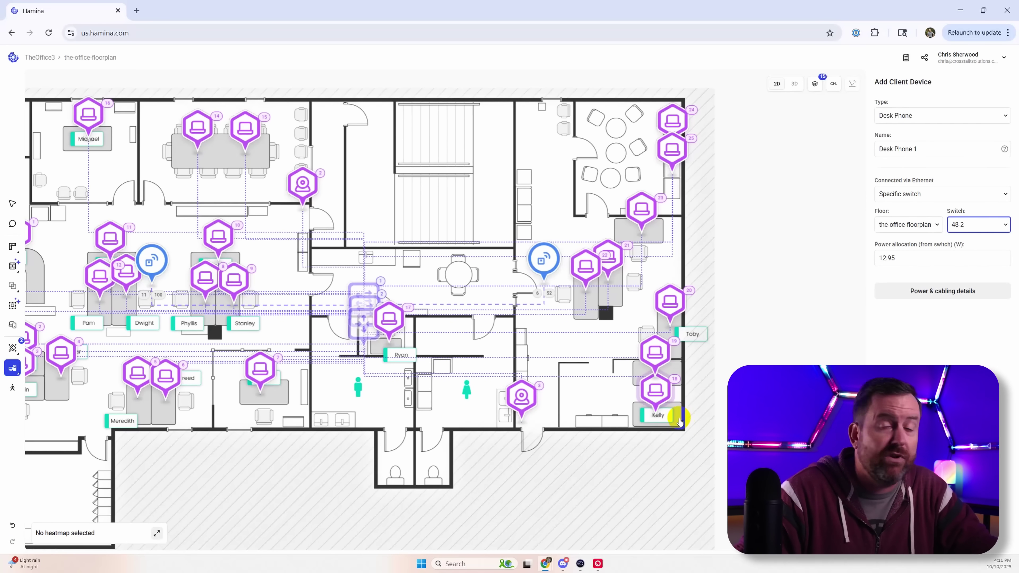
- Place desk phones at the right-side, central and lower desks across the office
{"action": "left_click", "coordinate": [669, 414]}
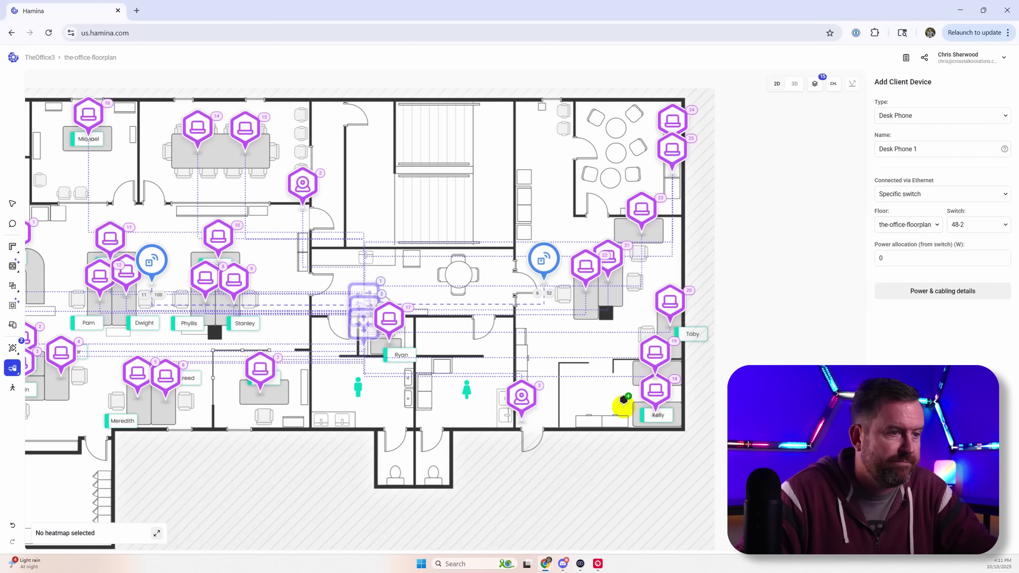
{"action": "left_click", "coordinate": [652, 367]}
{"action": "left_click", "coordinate": [669, 321]}
{"action": "left_click", "coordinate": [642, 229]}
{"action": "left_click", "coordinate": [672, 169]}
{"action": "left_click", "coordinate": [609, 274]}
{"action": "left_click", "coordinate": [582, 287]}
{"action": "left_click", "coordinate": [572, 345]}
{"action": "left_click", "coordinate": [386, 319]}
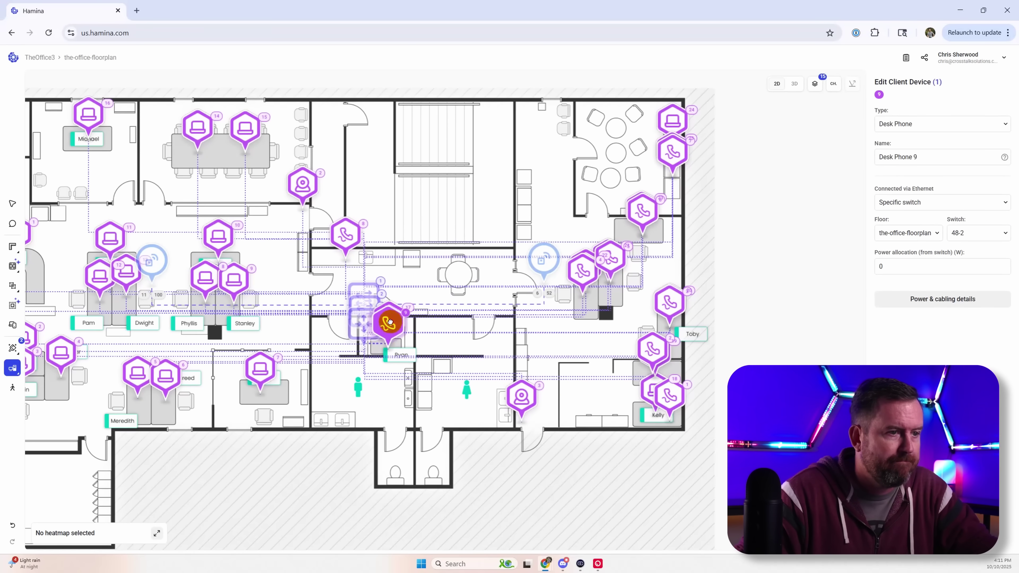
{"action": "left_click", "coordinate": [346, 236]}
{"action": "left_click", "coordinate": [86, 119]}
{"action": "left_click", "coordinate": [578, 369]}
{"action": "left_click", "coordinate": [543, 274]}
{"action": "left_click", "coordinate": [509, 274]}
{"action": "left_click", "coordinate": [526, 229]}
{"action": "left_click", "coordinate": [417, 231]}
{"action": "left_click", "coordinate": [432, 262]}
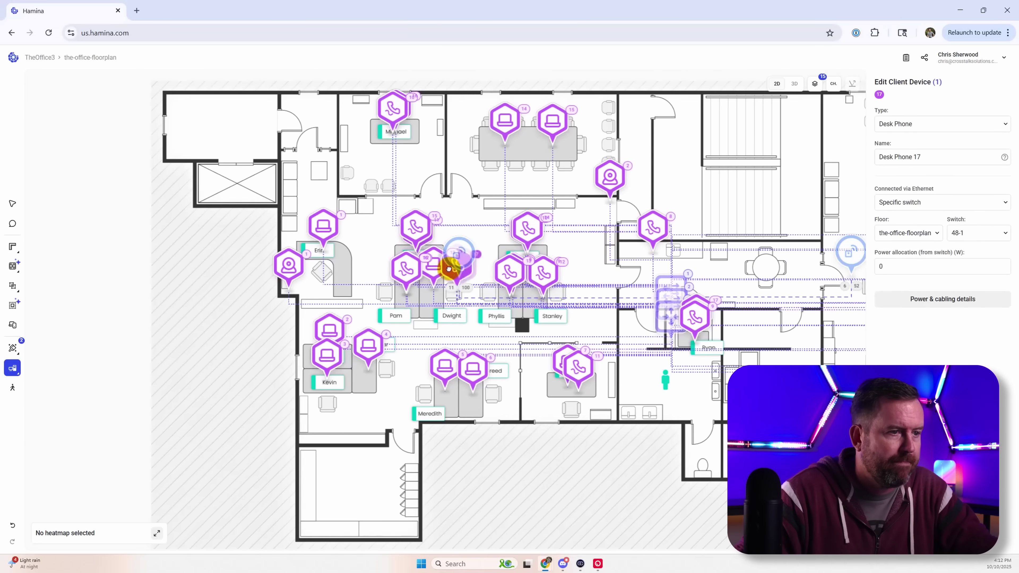
{"action": "left_click", "coordinate": [406, 268]}
{"action": "left_click", "coordinate": [473, 369]}
{"action": "left_click", "coordinate": [444, 365]}
- Switch to Printer, place printers around the office on both sides, and stop placing devices
{"action": "left_click", "coordinate": [327, 341]}
{"action": "left_click", "coordinate": [323, 225]}
{"action": "left_click", "coordinate": [975, 236]}
{"action": "left_click", "coordinate": [305, 299]}
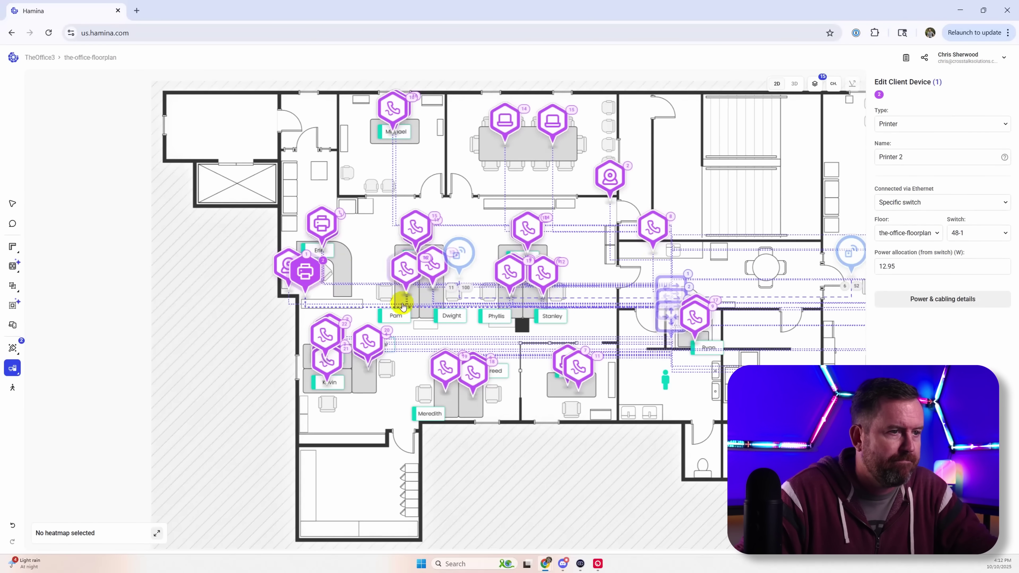
{"action": "left_click", "coordinate": [353, 433]}
{"action": "left_click", "coordinate": [348, 114]}
{"action": "scroll", "coordinate": [537, 281], "scroll_direction": "right", "scroll_amount": 10}
{"action": "left_click", "coordinate": [604, 227]}
{"action": "scroll", "coordinate": [387, 349], "scroll_direction": "left", "scroll_amount": 8}
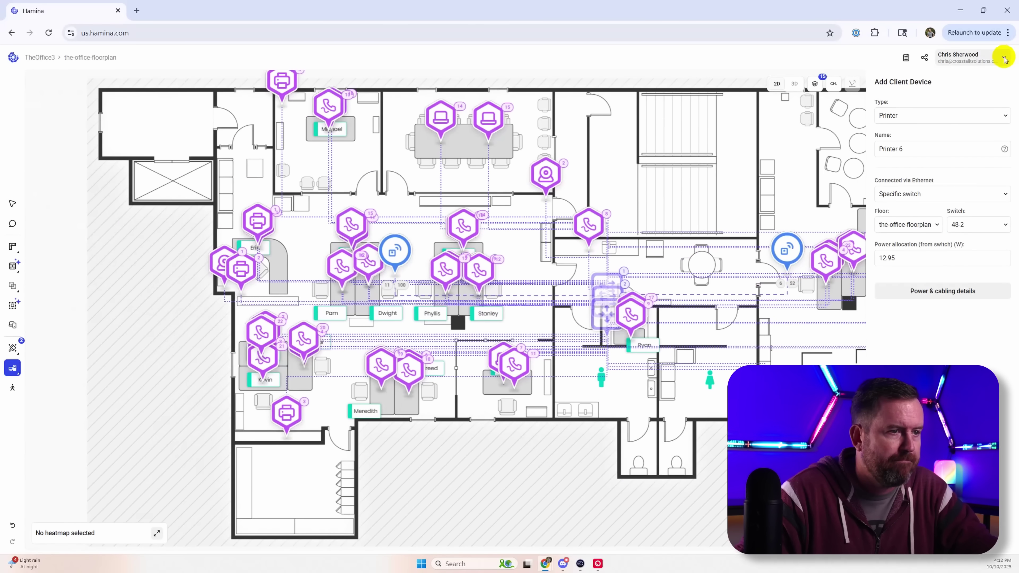
{"action": "left_click", "coordinate": [12, 203]}
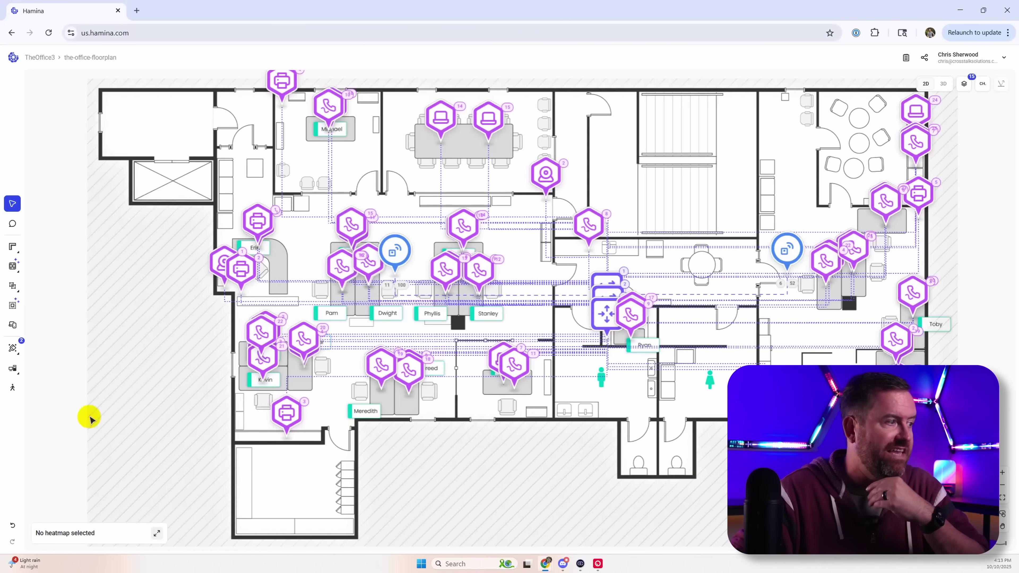
- Draw a cable tray along the central corridor and adjust its left end
{"action": "mouse_move", "coordinate": [16, 350]}
{"action": "mouse_move", "coordinate": [12, 370]}
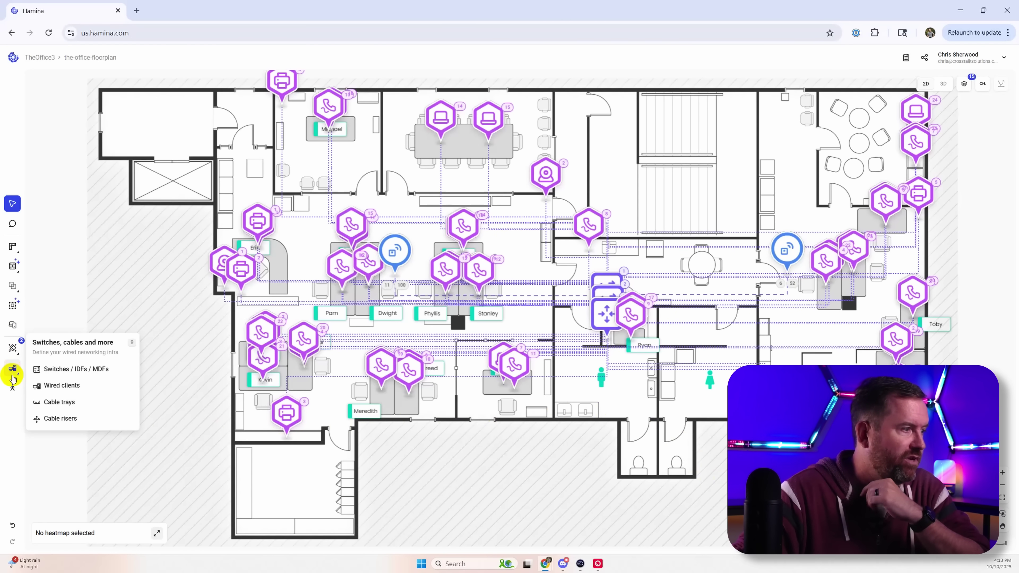
{"action": "left_click", "coordinate": [55, 401]}
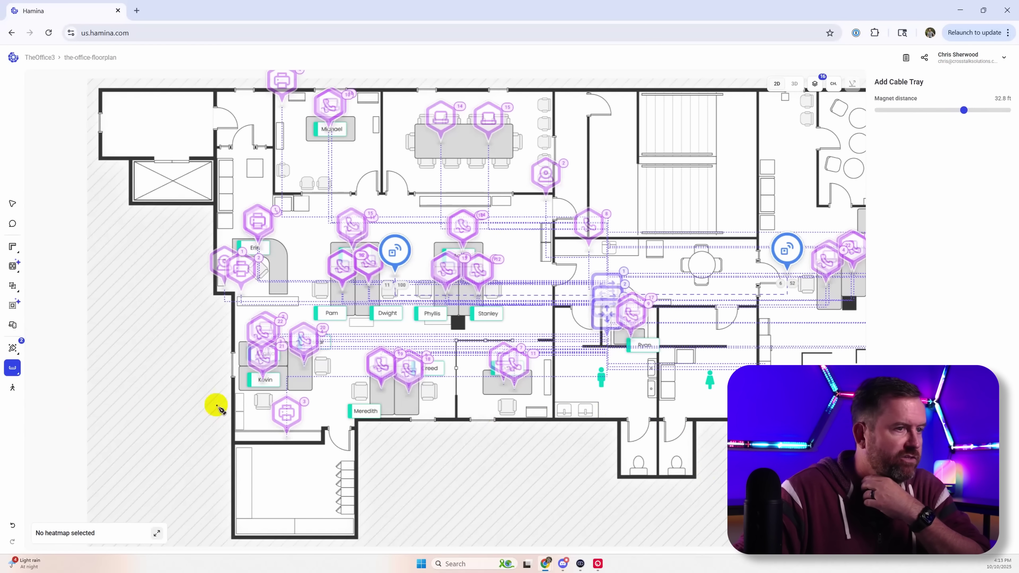
{"action": "left_click", "coordinate": [605, 306]}
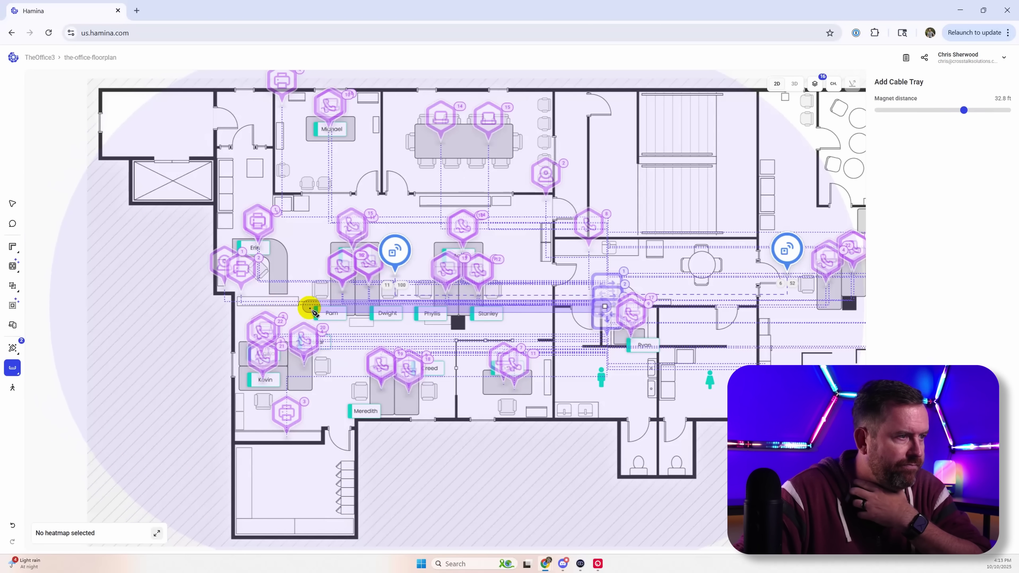
{"action": "left_click", "coordinate": [276, 306]}
{"action": "left_click_drag", "start_coordinate": [295, 309], "coordinate": [323, 164]}
- Run a vertical tray branch up toward the offices, extend the corridor's right end, and cancel a stray diagonal segment
{"action": "left_click", "coordinate": [476, 307]}
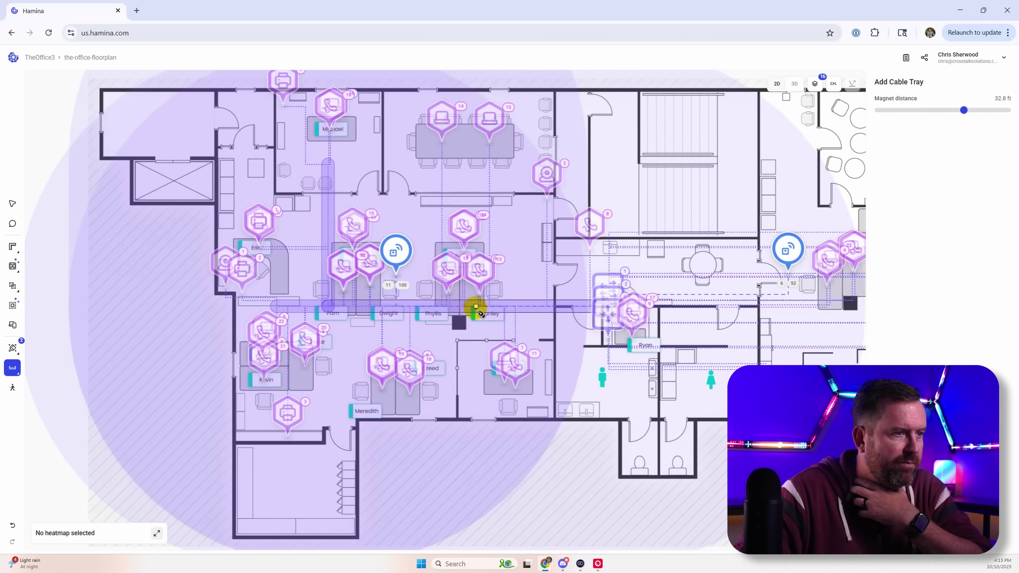
{"action": "left_click_drag", "start_coordinate": [469, 307], "coordinate": [468, 183]}
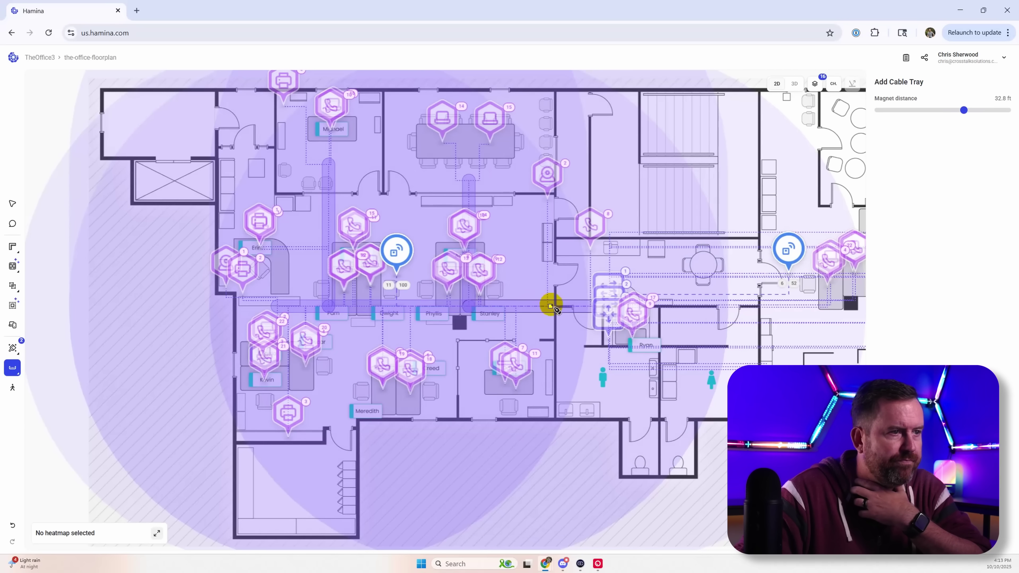
{"action": "left_click", "coordinate": [626, 308]}
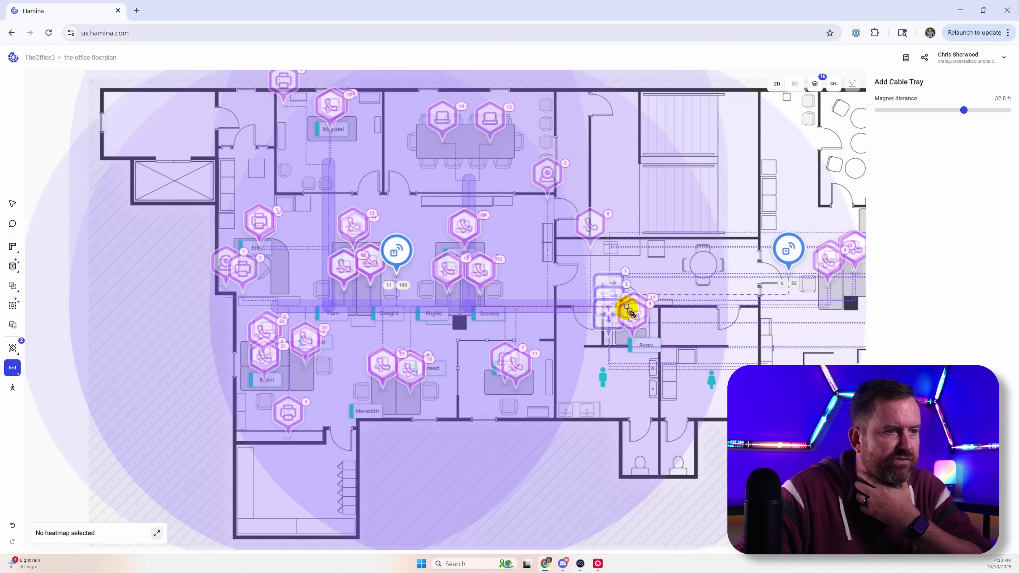
{"action": "left_click_drag", "start_coordinate": [630, 312], "coordinate": [849, 308]}
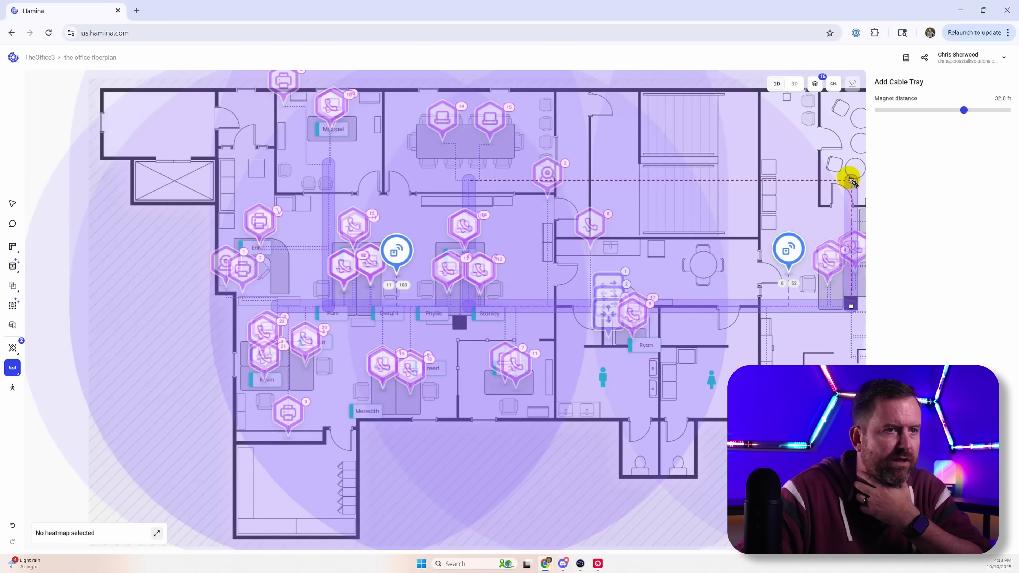
{"action": "mouse_move", "coordinate": [851, 176]}
{"action": "left_mouse_down"}
{"action": "mouse_move", "coordinate": [780, 211]}
{"action": "mouse_move", "coordinate": [701, 225]}
{"action": "left_mouse_up"}
{"action": "key", "text": "Escape"}
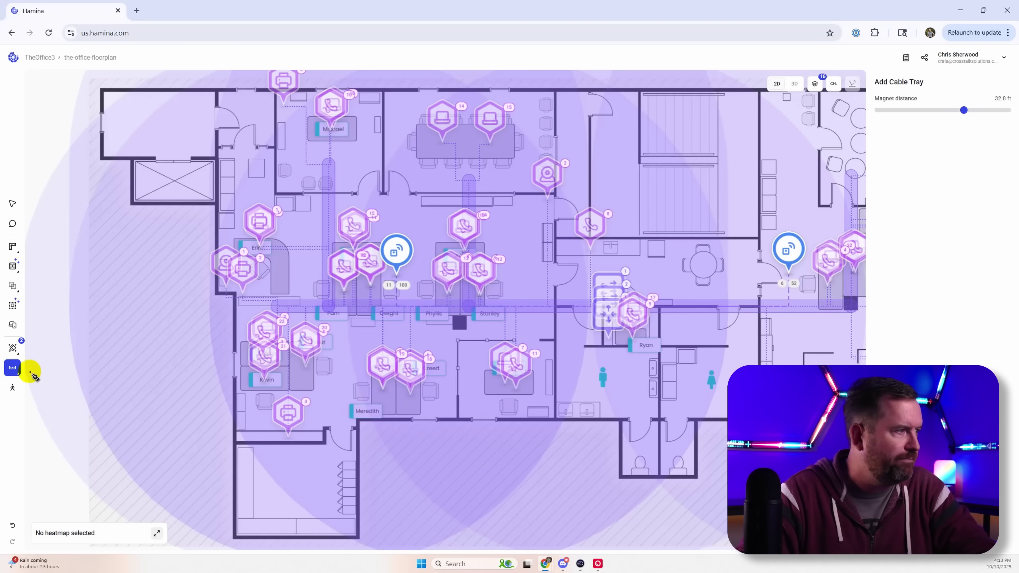
- Review the bill of materials from the report menu, then create a new shareable report
{"action": "left_click", "coordinate": [14, 367]}
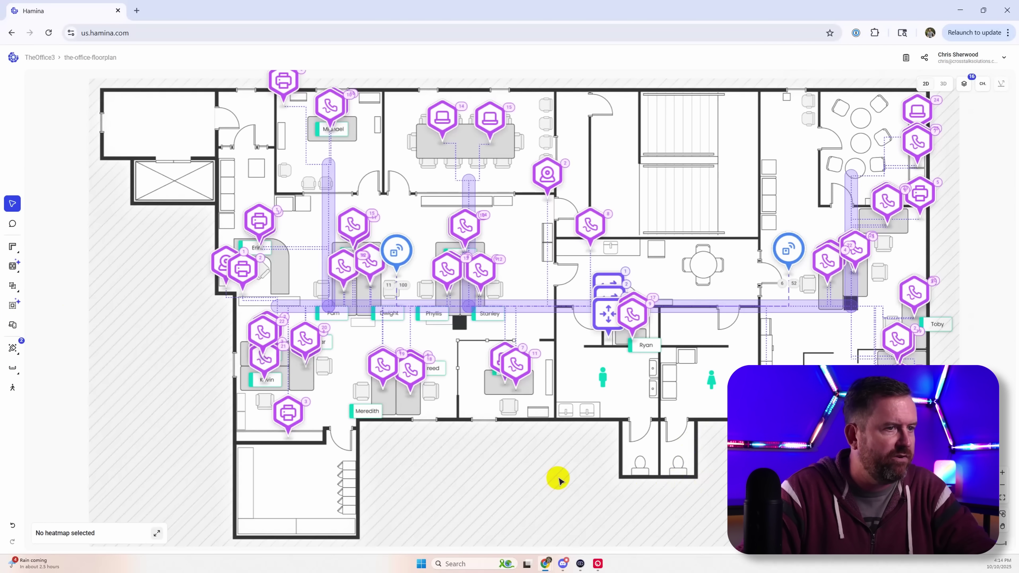
{"action": "left_click", "coordinate": [907, 59]}
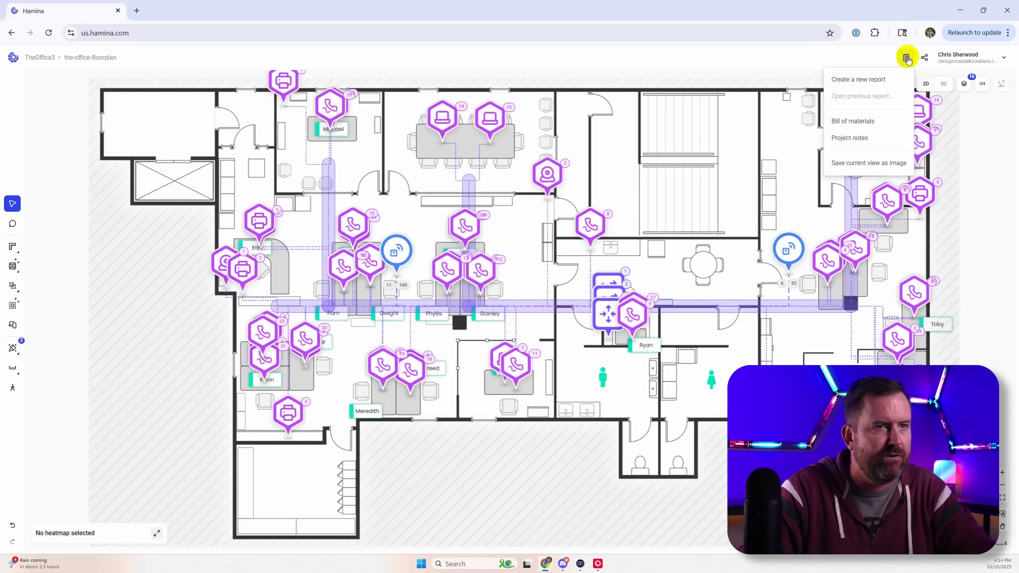
{"action": "left_click", "coordinate": [856, 121]}
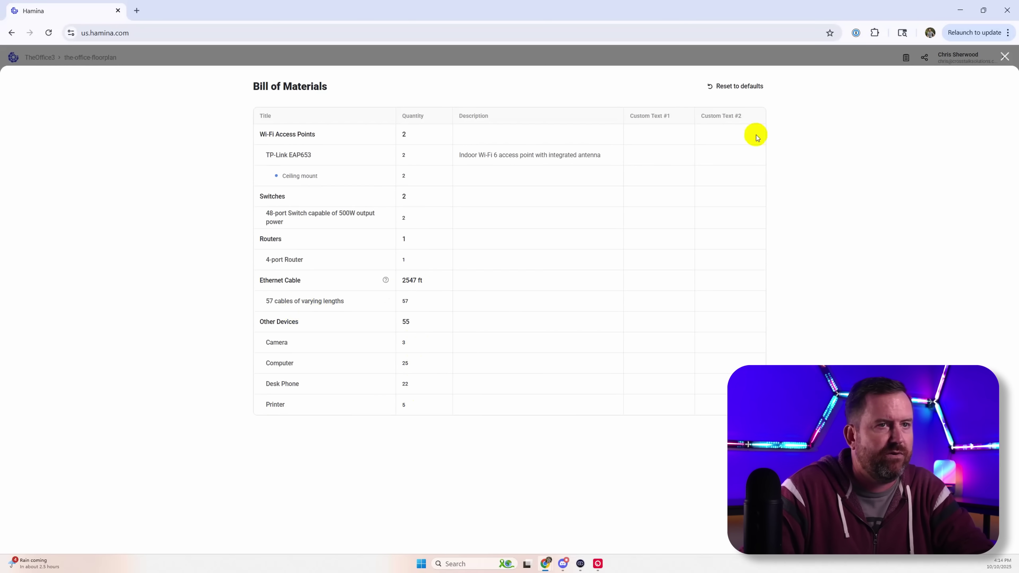
{"action": "key", "text": "Escape"}
{"action": "left_click", "coordinate": [905, 57]}
{"action": "left_click", "coordinate": [864, 80]}
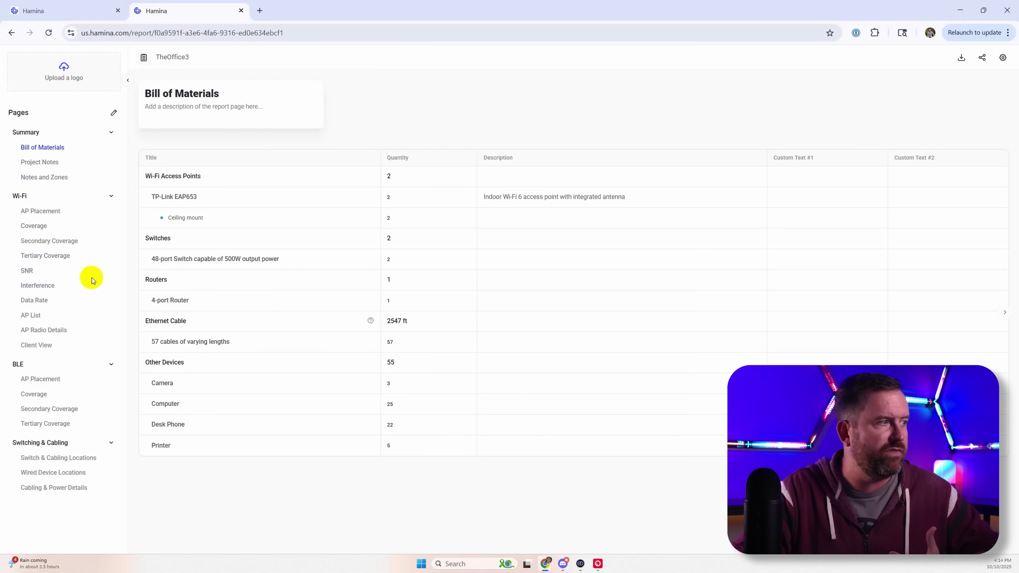
- In the report sidebar, show Wi-Fi AP Placement followed by the Coverage heatmap page
{"action": "left_click", "coordinate": [43, 213]}
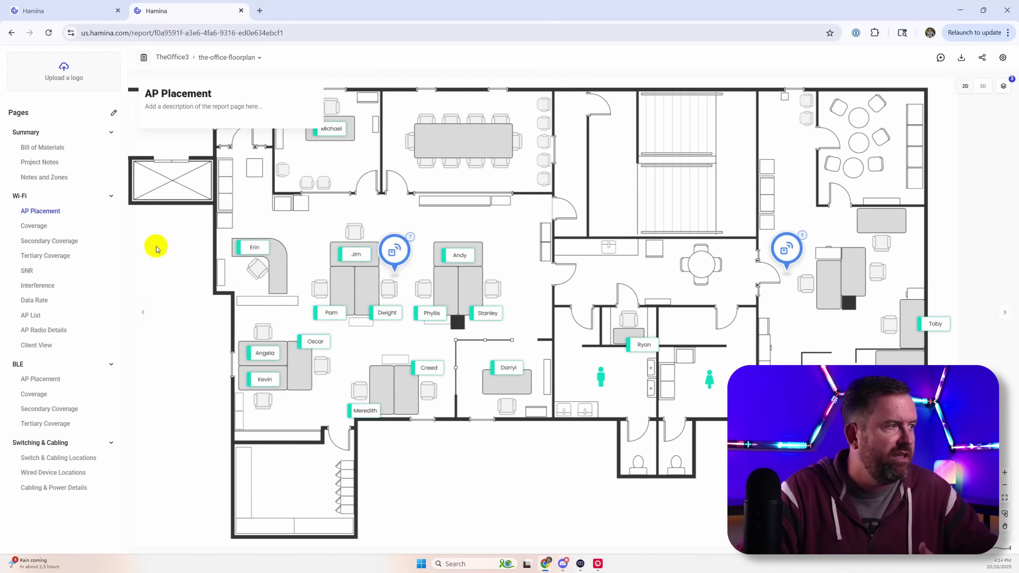
{"action": "left_click", "coordinate": [34, 225]}
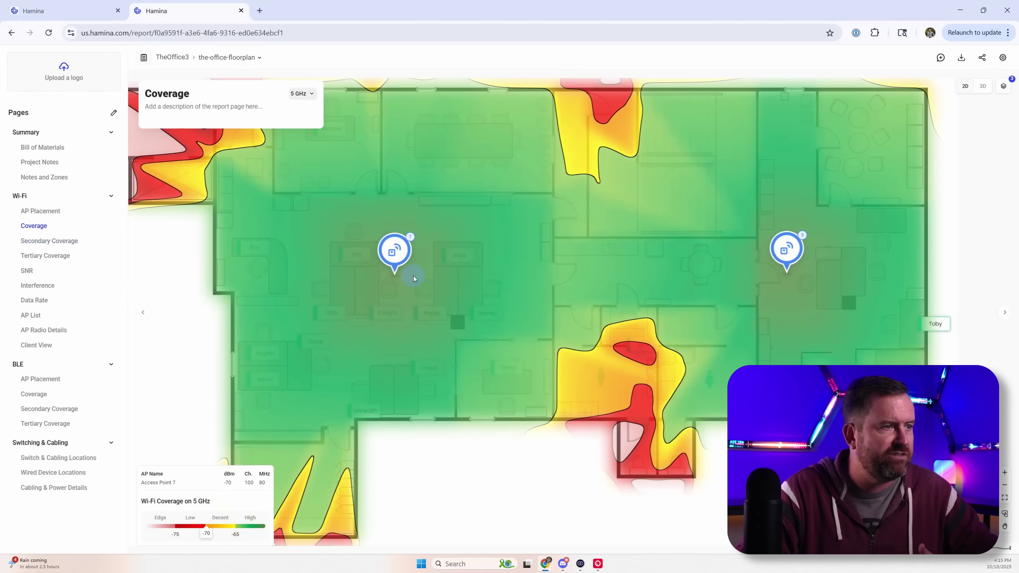